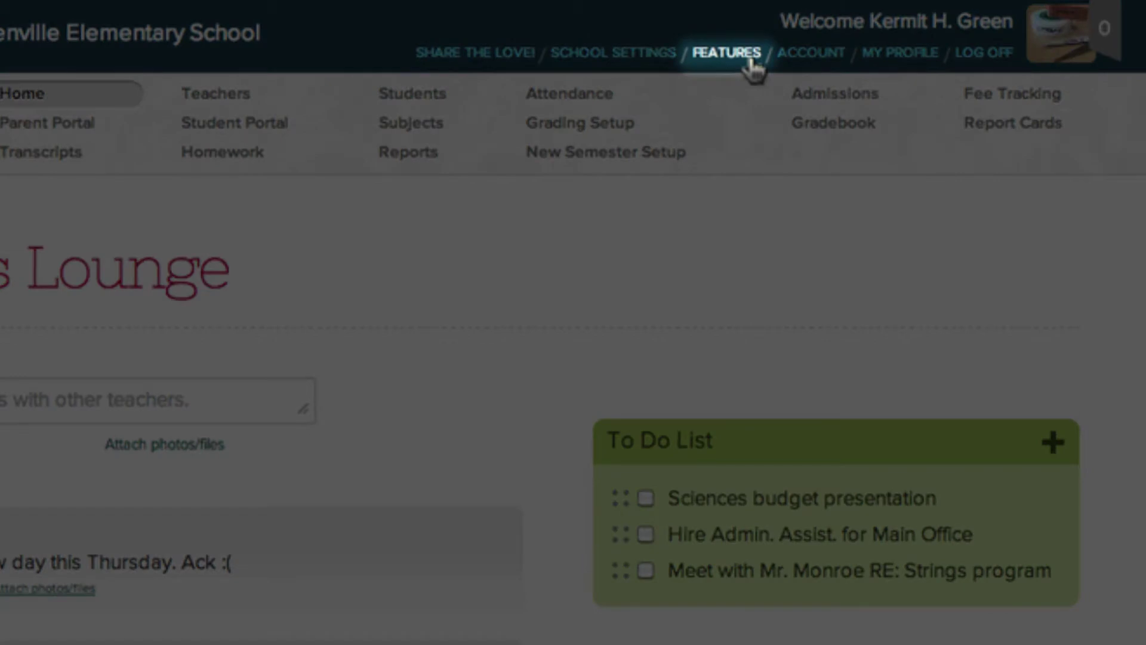
# Step: Tick the Discipline feature under the Apollo plan on the Features page
pyautogui.click(751, 60)
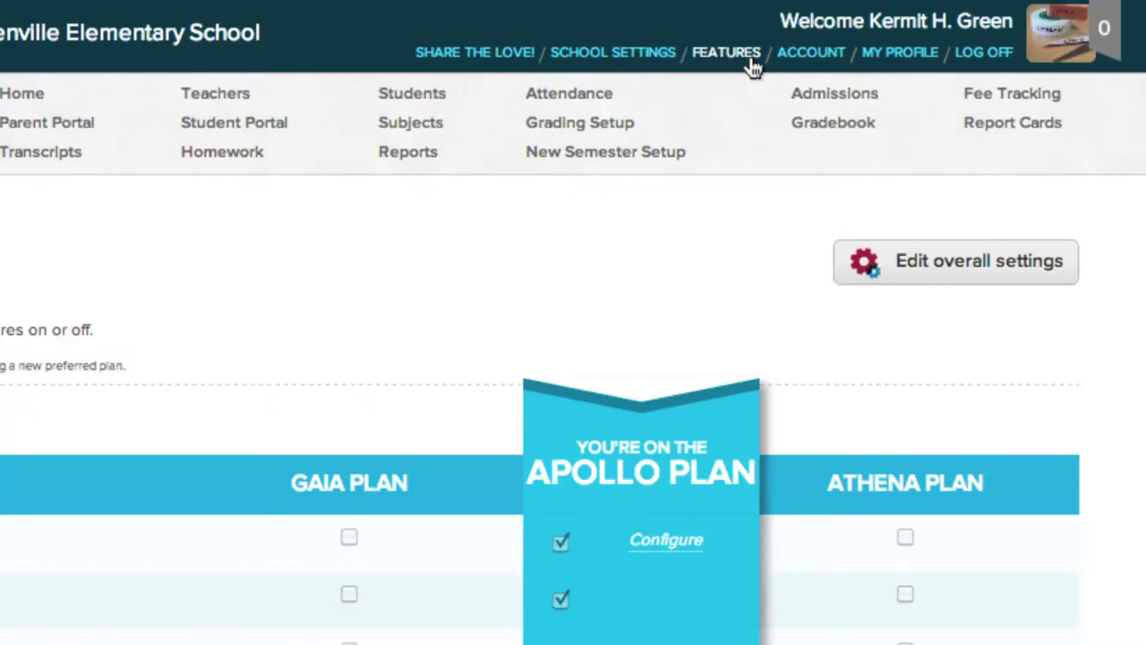
pyautogui.scroll(-10, 431, 292)
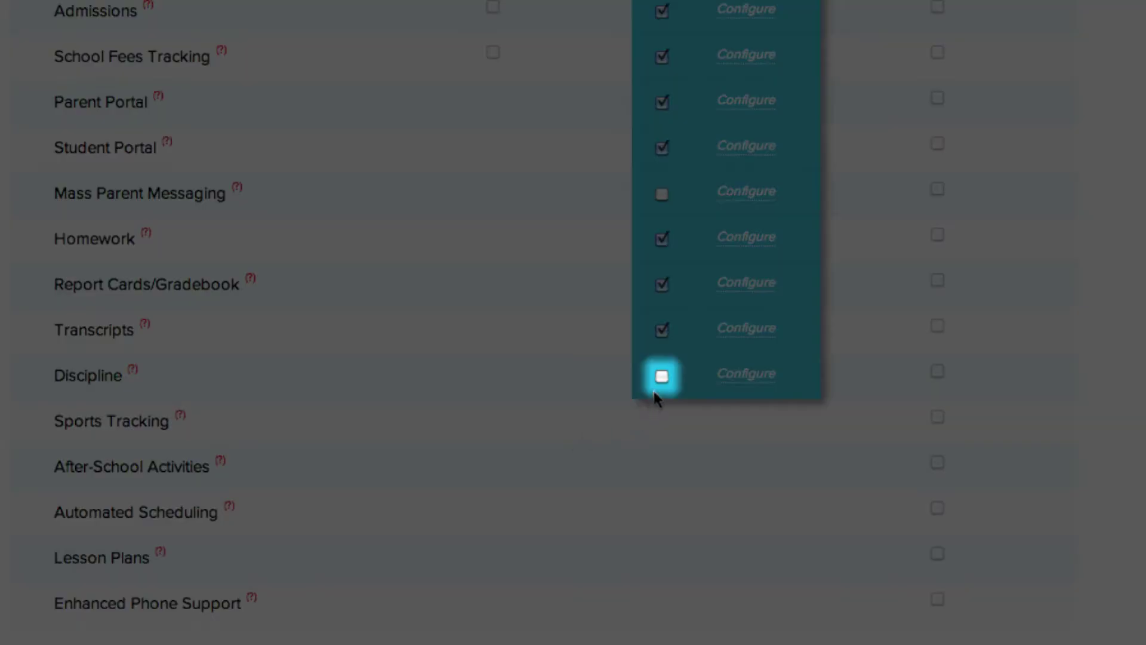
pyautogui.click(662, 377)
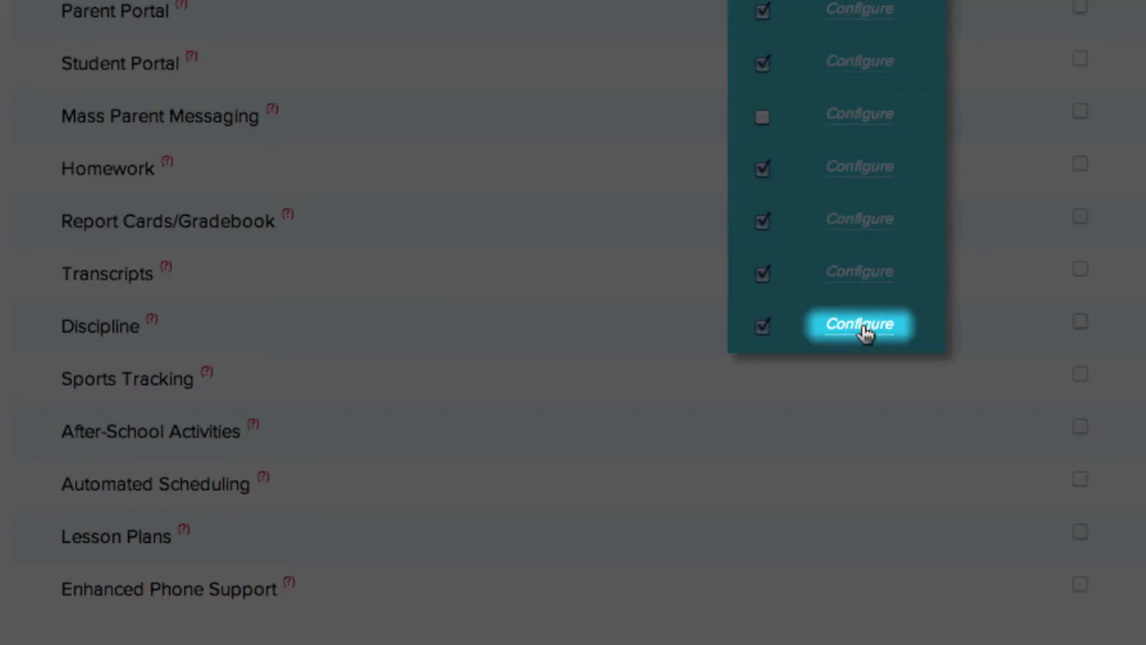
# Step: In Discipline settings, let all teachers enter incidents and give the second teacher incident management rights
pyautogui.click(863, 325)
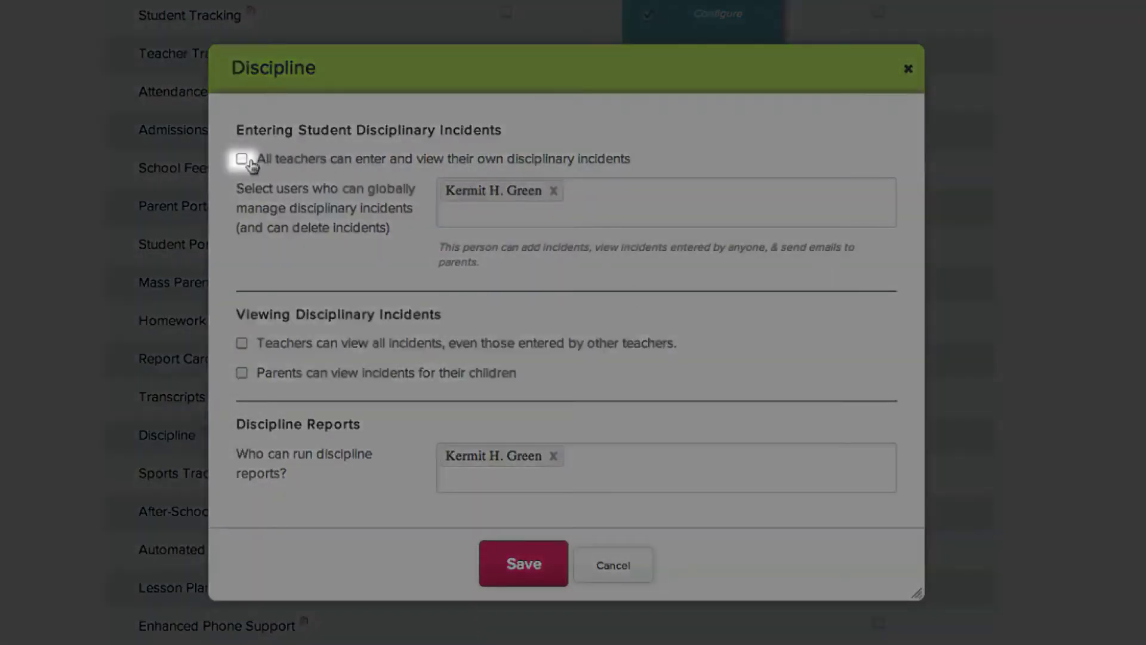
pyautogui.click(244, 160)
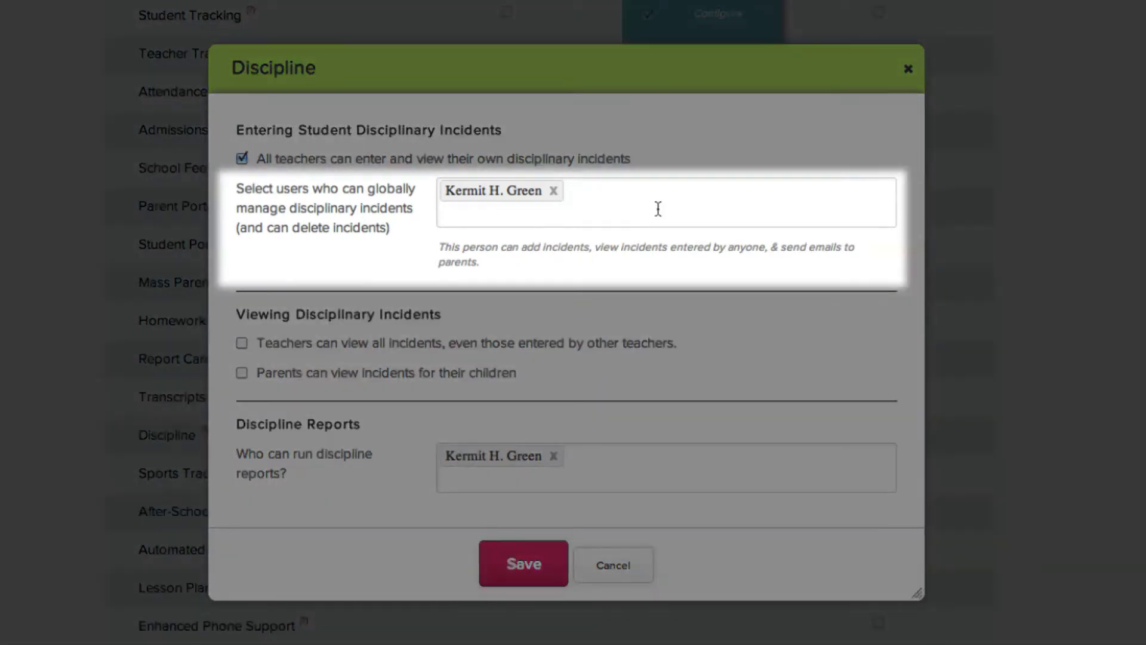
pyautogui.click(658, 208)
pyautogui.write('mrs')
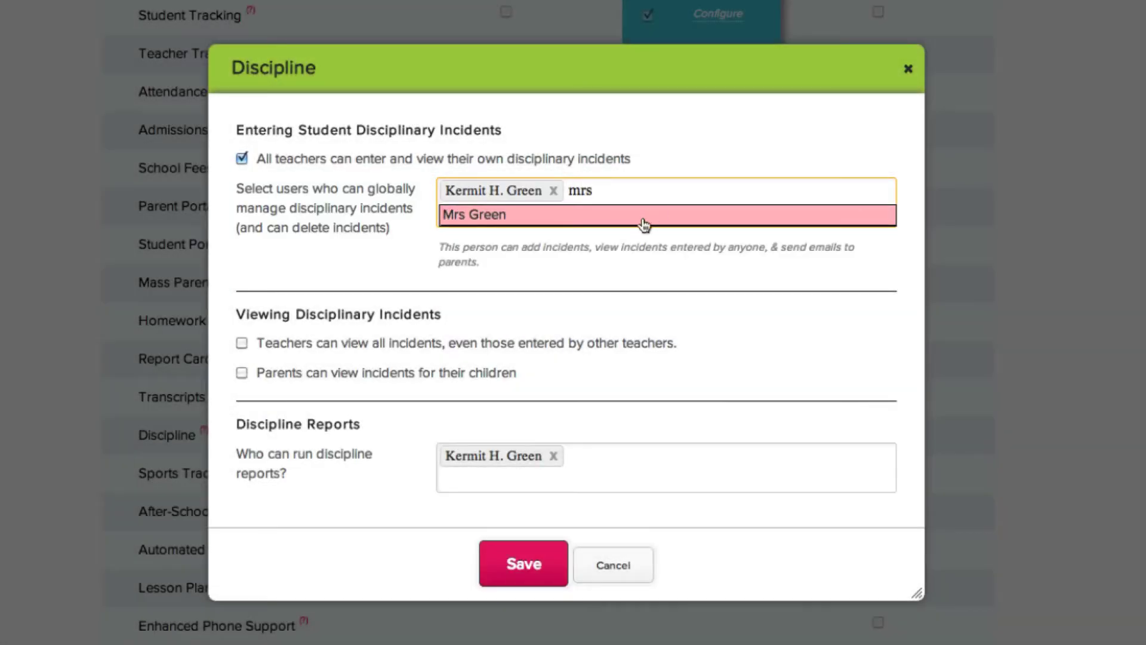
pyautogui.click(643, 224)
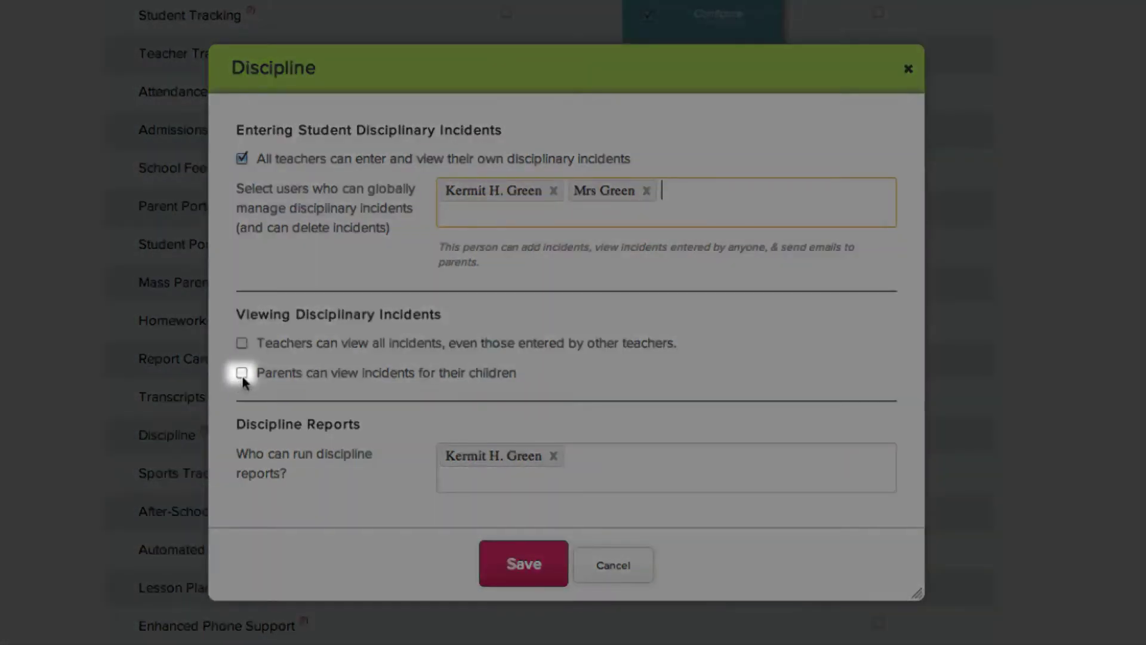
# Step: Let parents view their children's incidents, add the second teacher as report runner, and save
pyautogui.click(241, 373)
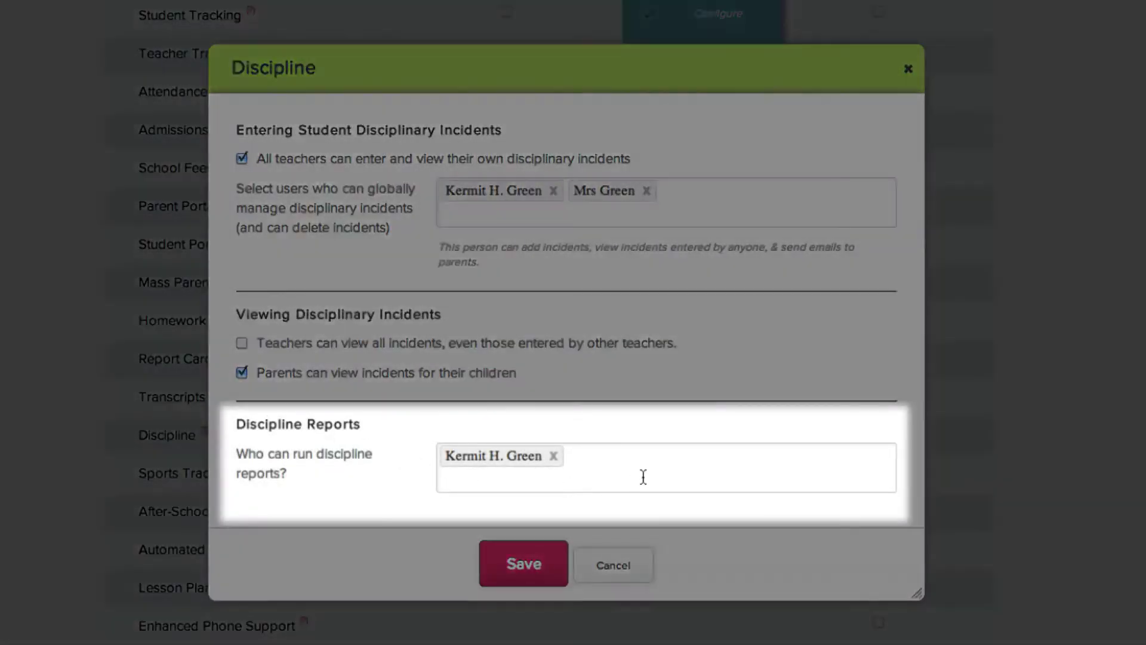
pyautogui.click(642, 476)
pyautogui.write('mrs')
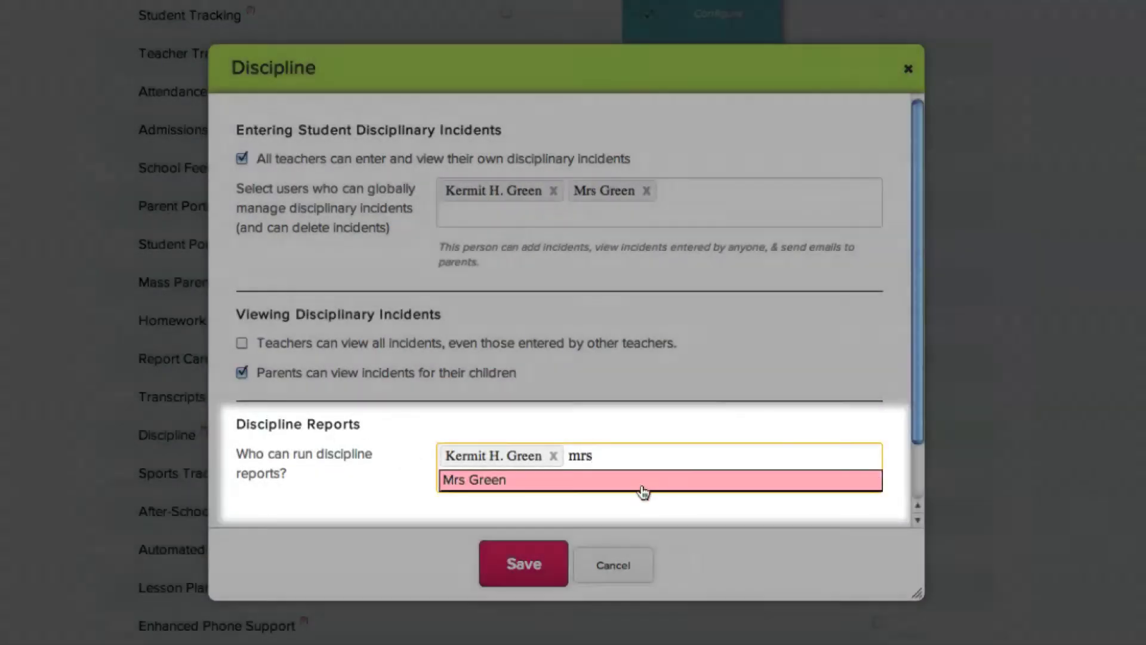
pyautogui.click(642, 485)
pyautogui.click(513, 573)
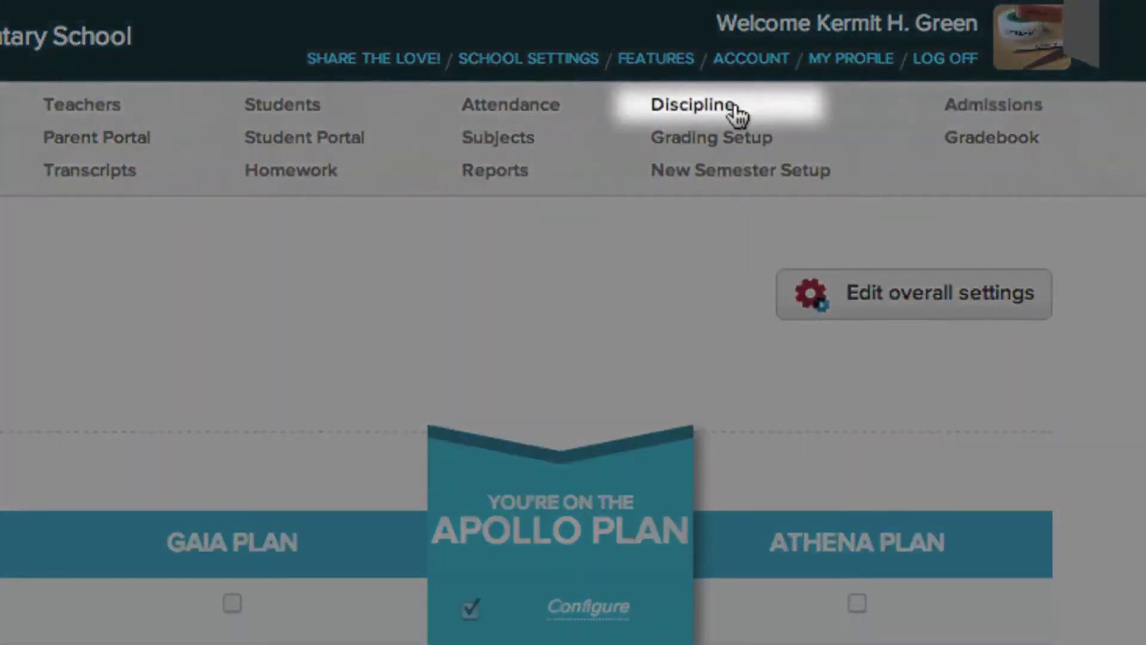
# Step: Open Discipline from the top navigation to show the Incidents page with two incidents
pyautogui.click(738, 111)
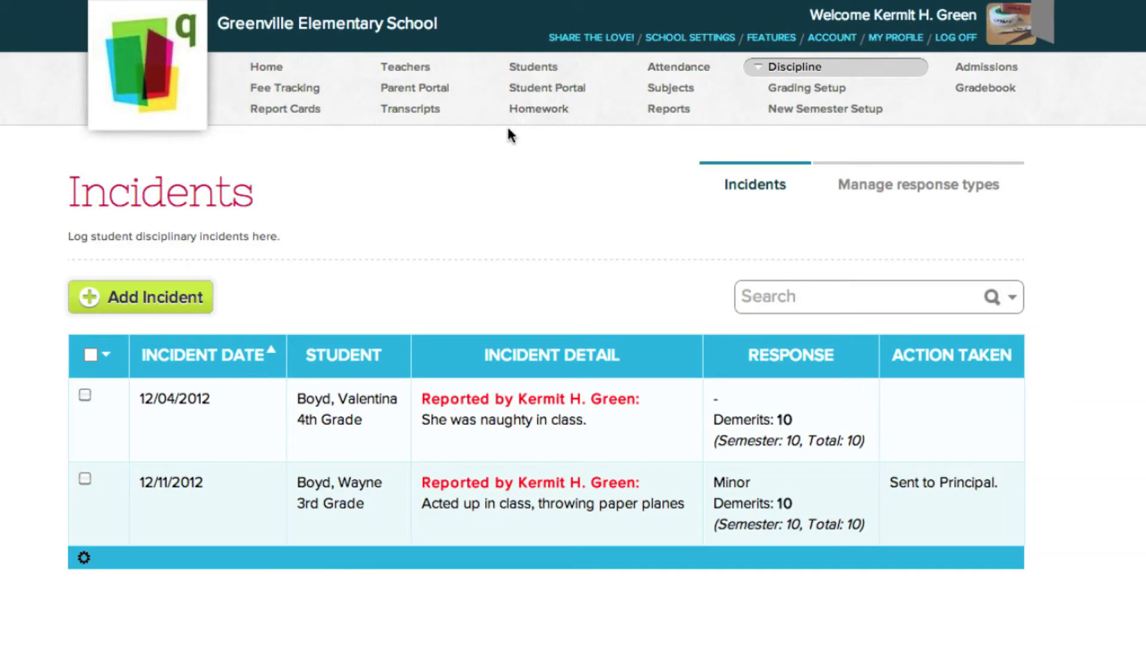
# Step: Set the Incidents table to a custom 15 rows per page
pyautogui.click(83, 558)
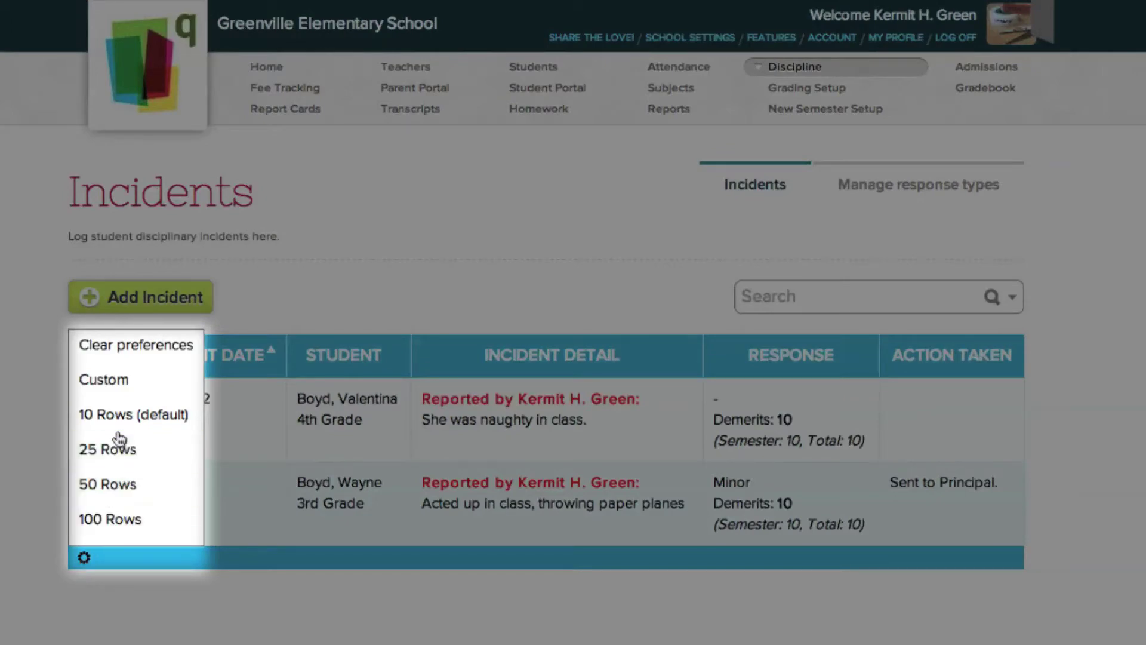
pyautogui.click(88, 382)
pyautogui.write('15')
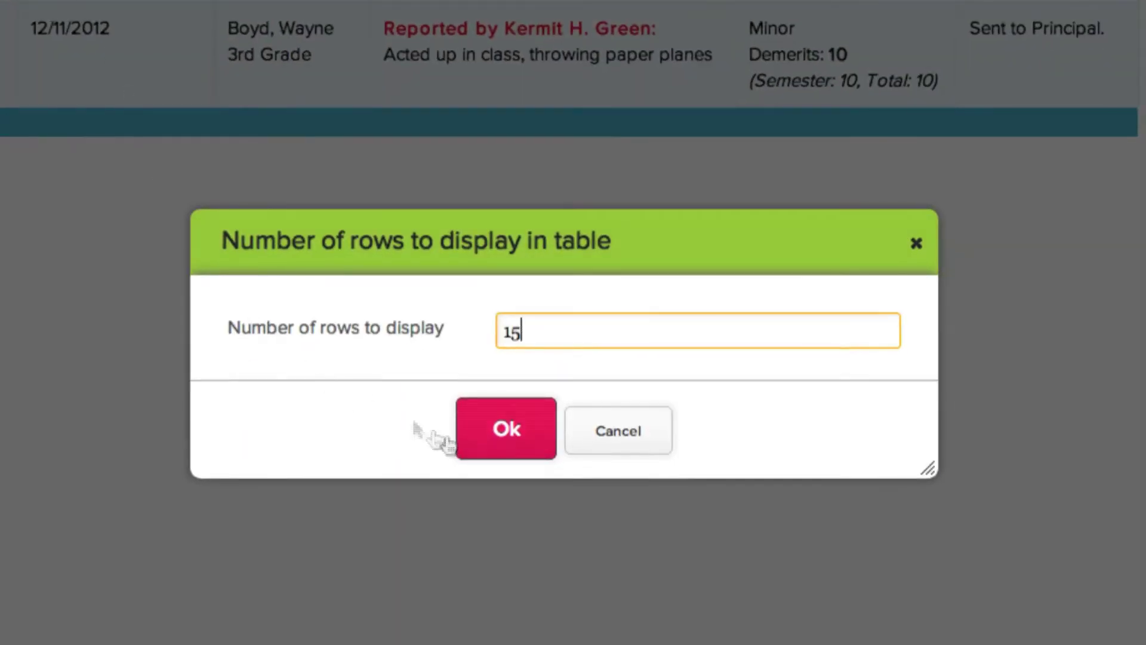
pyautogui.click(490, 572)
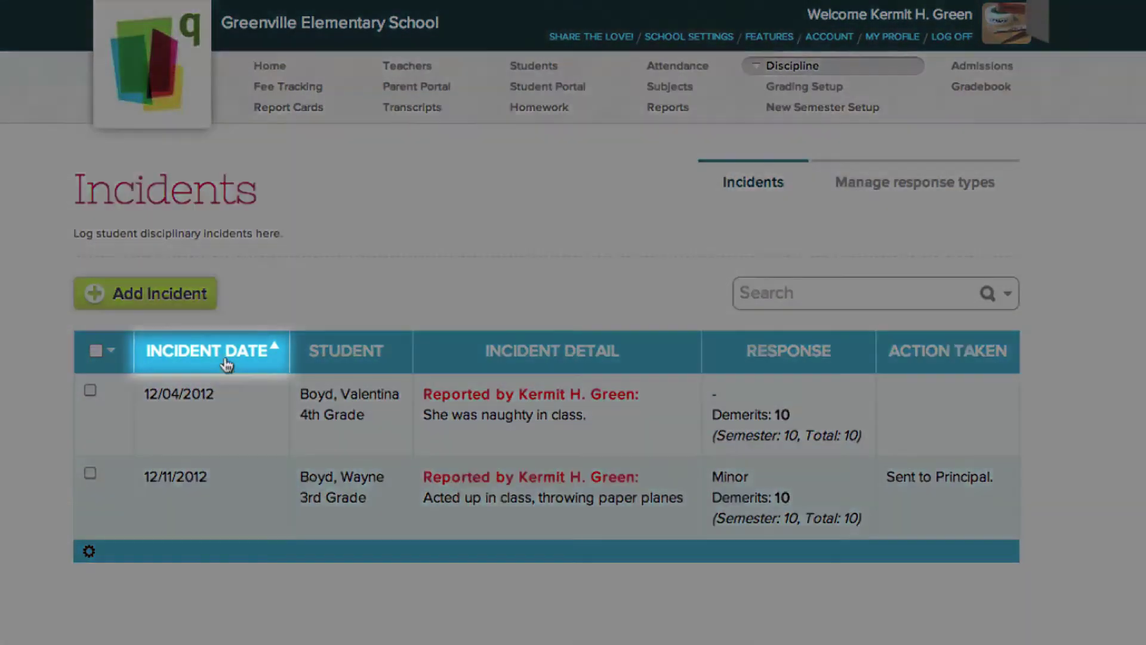
# Step: Sort the incidents by date, then student, and finally by incident detail
pyautogui.click(227, 363)
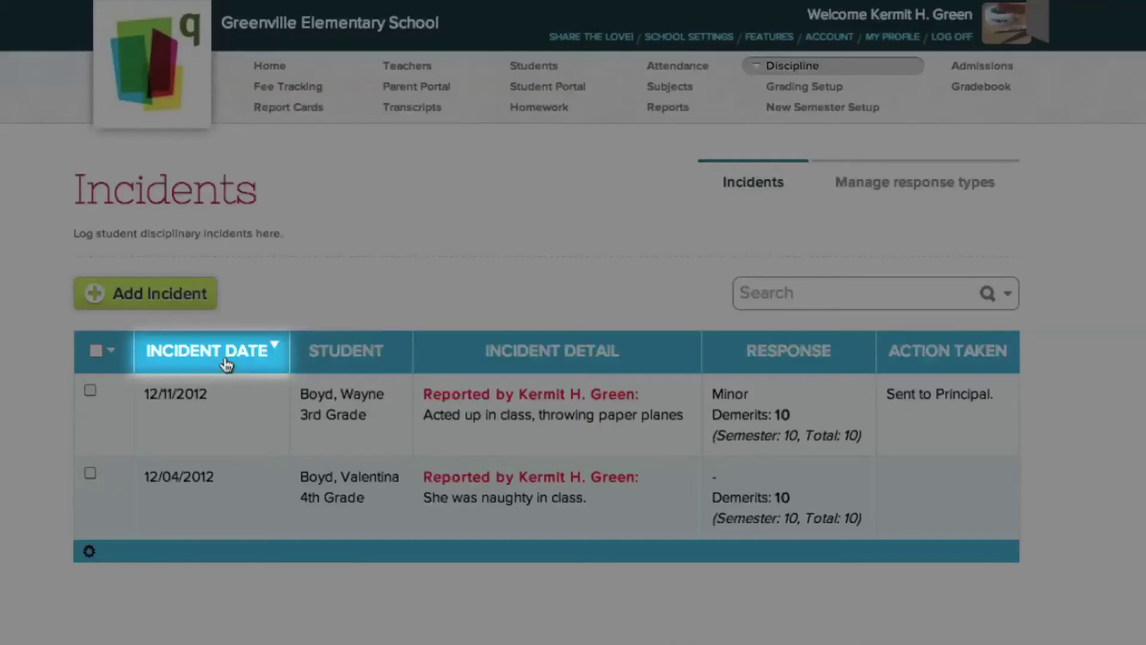
pyautogui.click(328, 359)
pyautogui.click(543, 352)
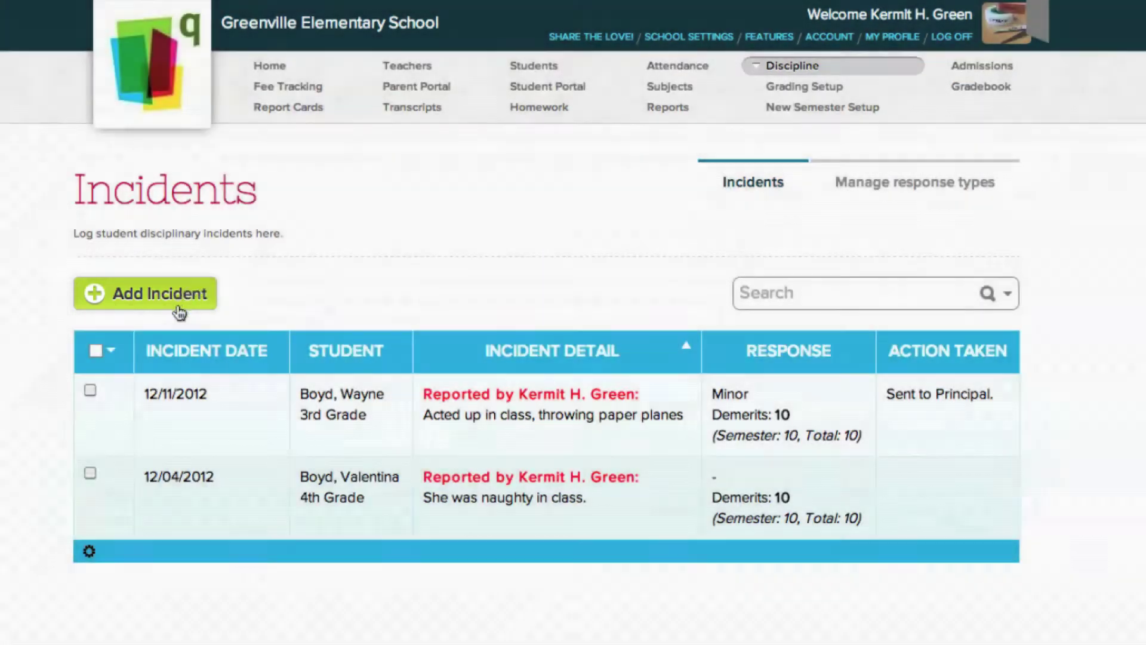
# Step: Start a new incident dated 12/18/2012 and select the student involved
pyautogui.click(178, 309)
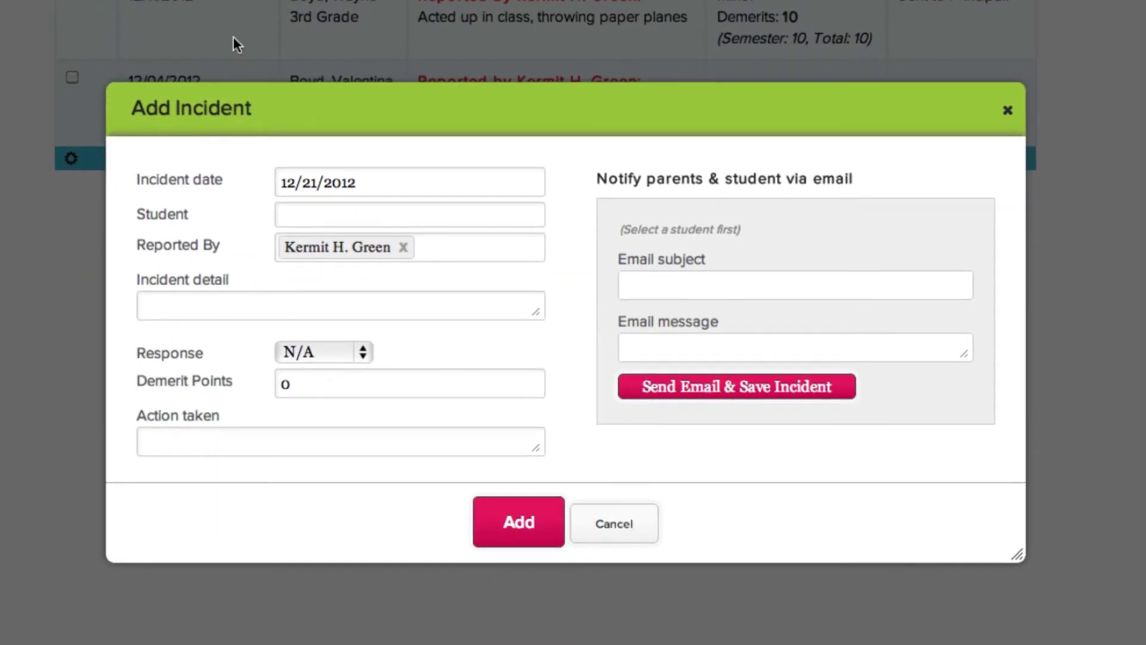
pyautogui.click(393, 181)
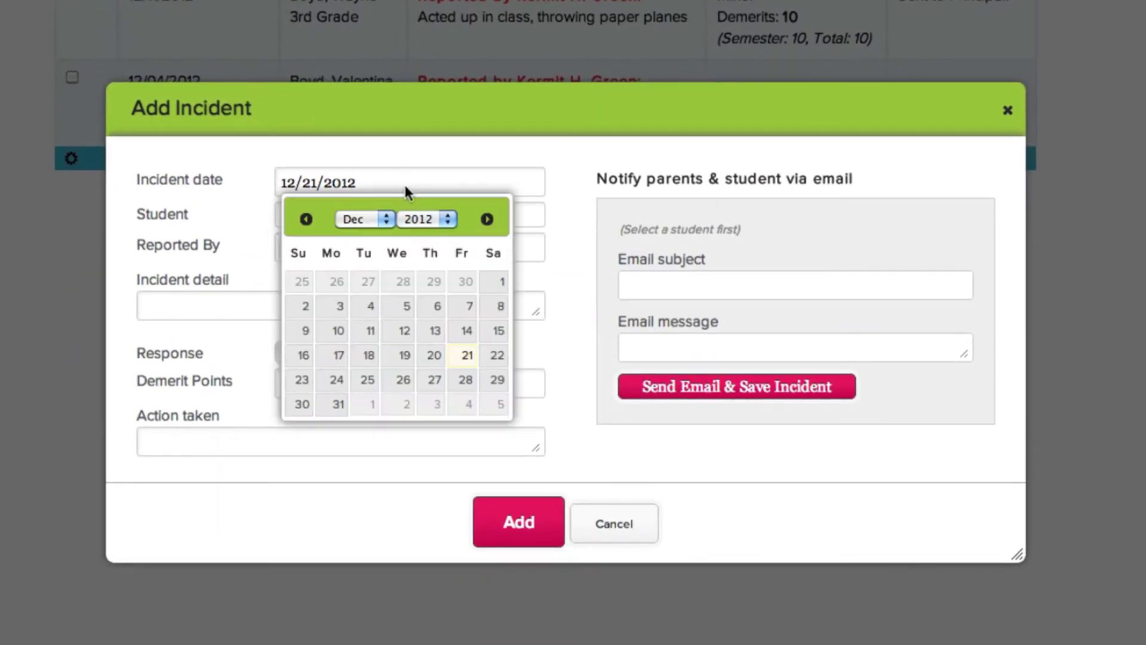
pyautogui.click(370, 354)
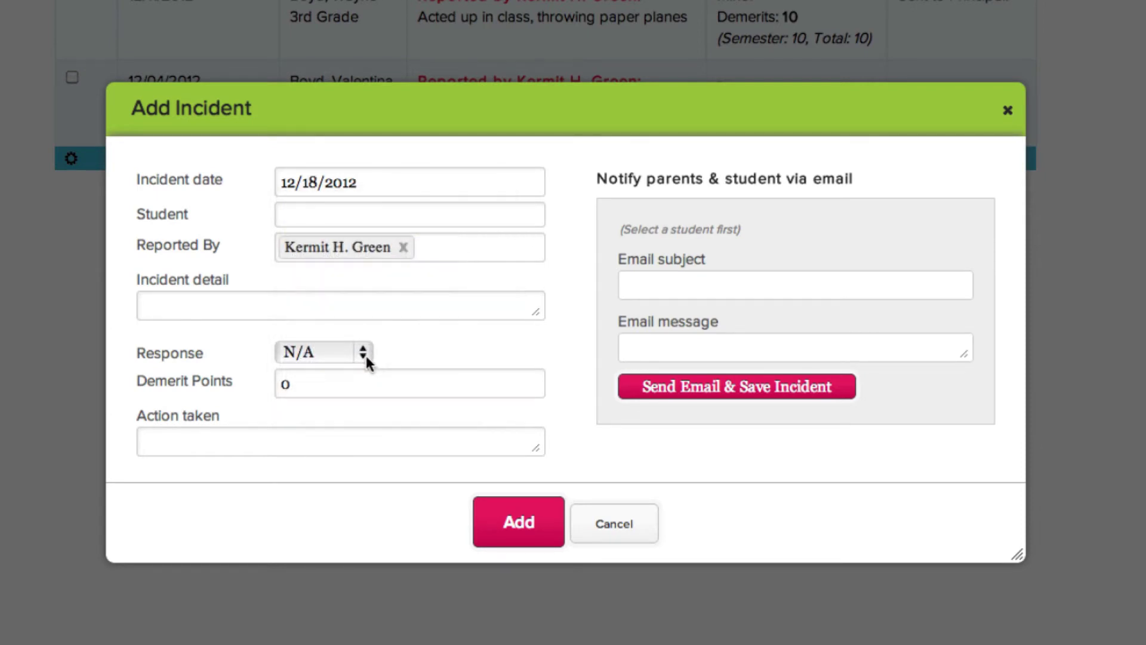
pyautogui.click(404, 209)
pyautogui.write('Chan')
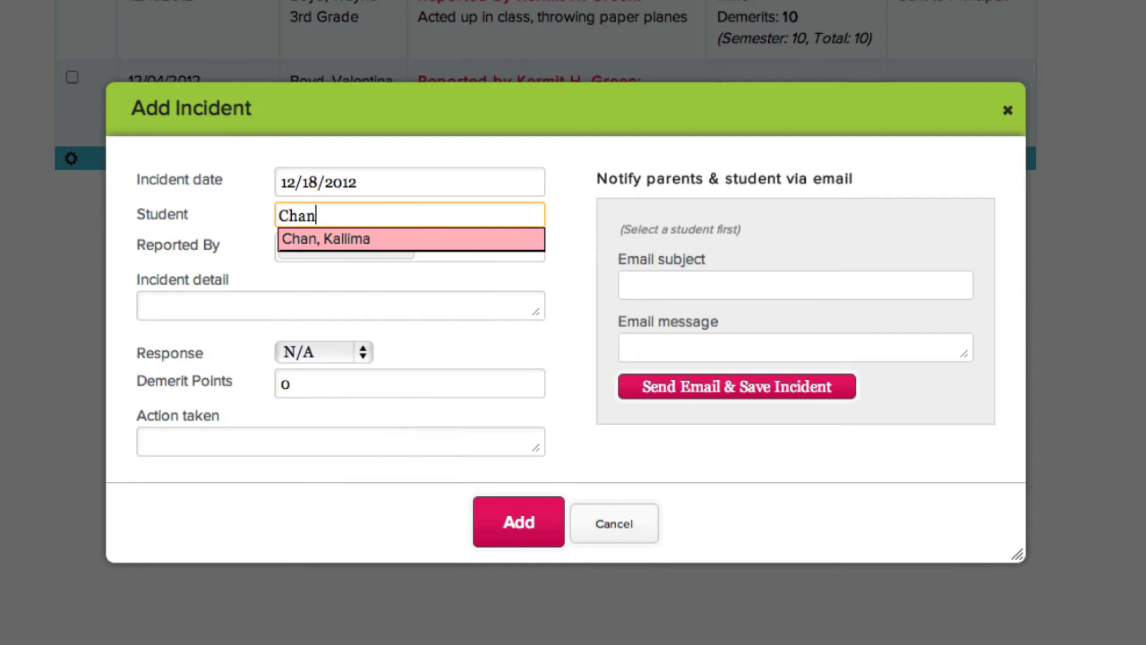
pyautogui.click(391, 241)
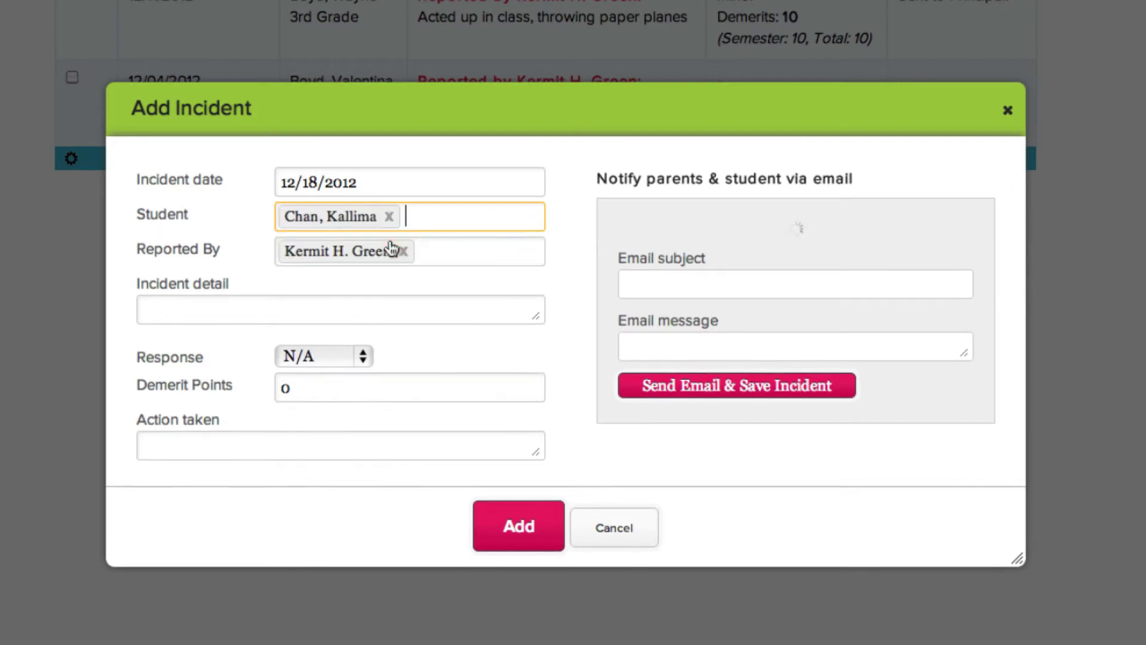
# Step: Set the second teacher as reporter and describe the repeated note passing in class
pyautogui.click(443, 256)
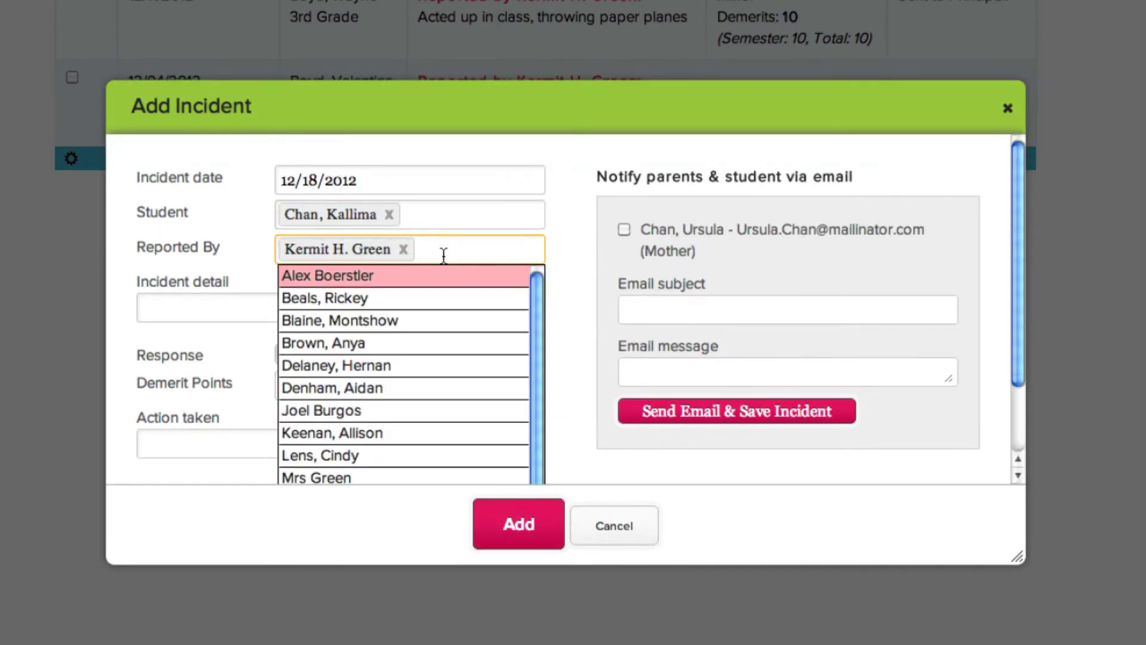
pyautogui.write('mrs')
pyautogui.click(410, 274)
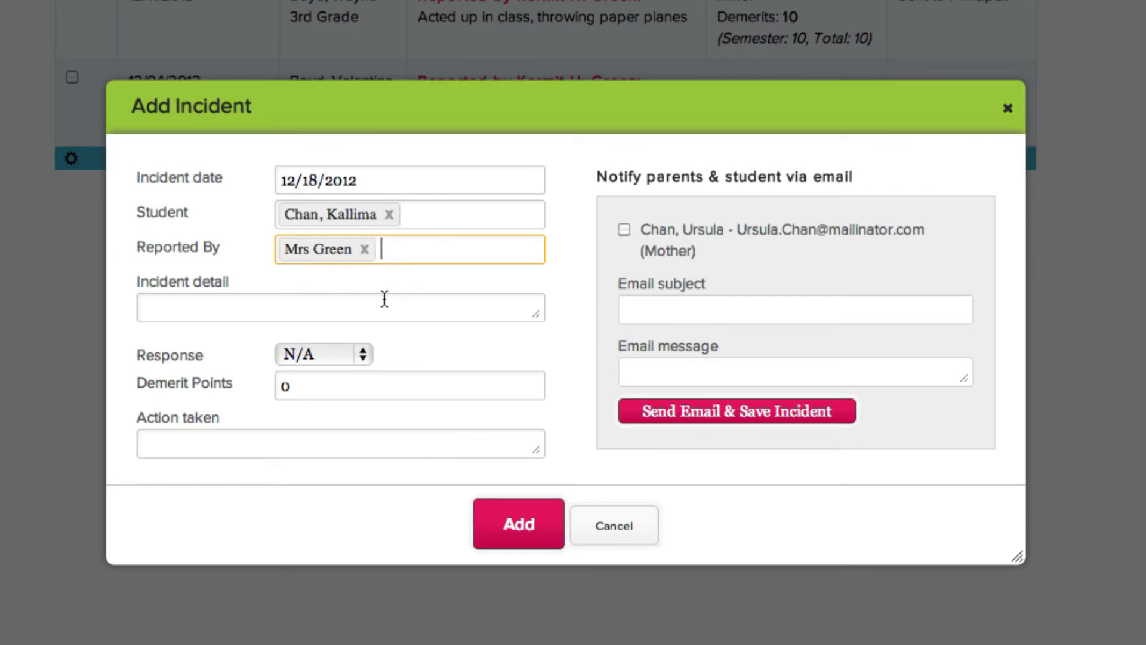
pyautogui.click(371, 308)
pyautogui.write('This is the third time this week Kallima has been reprimanded for passing notes in class.')
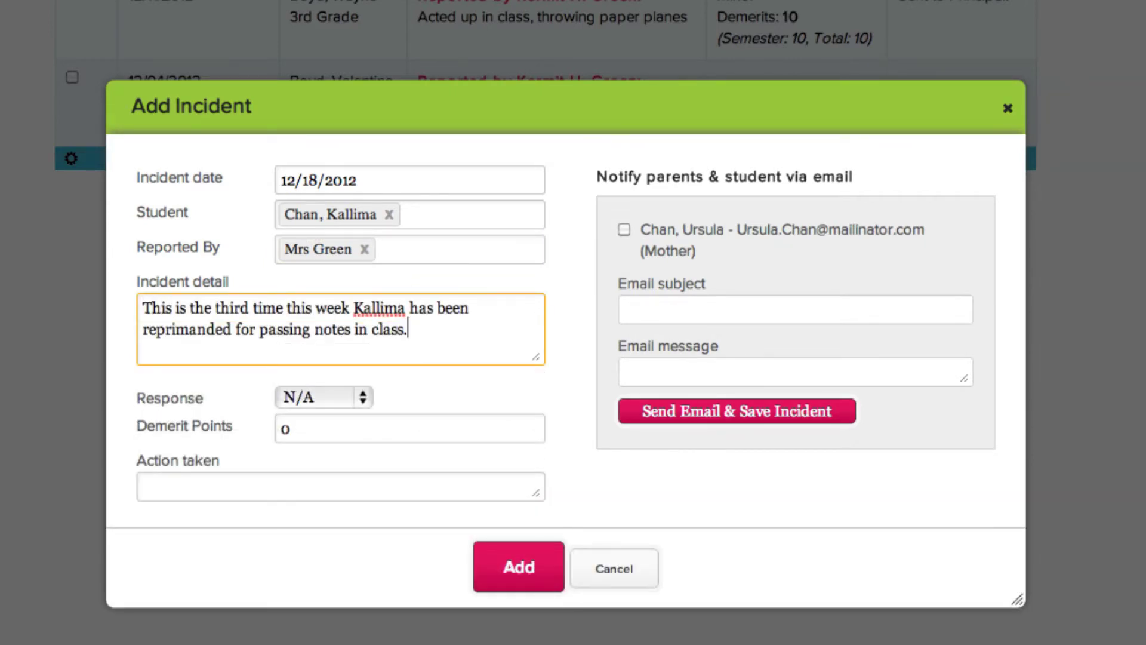
# Step: Choose a Major response, change demerit points to 25, and enter 'I sent a letter' as action
pyautogui.click(321, 396)
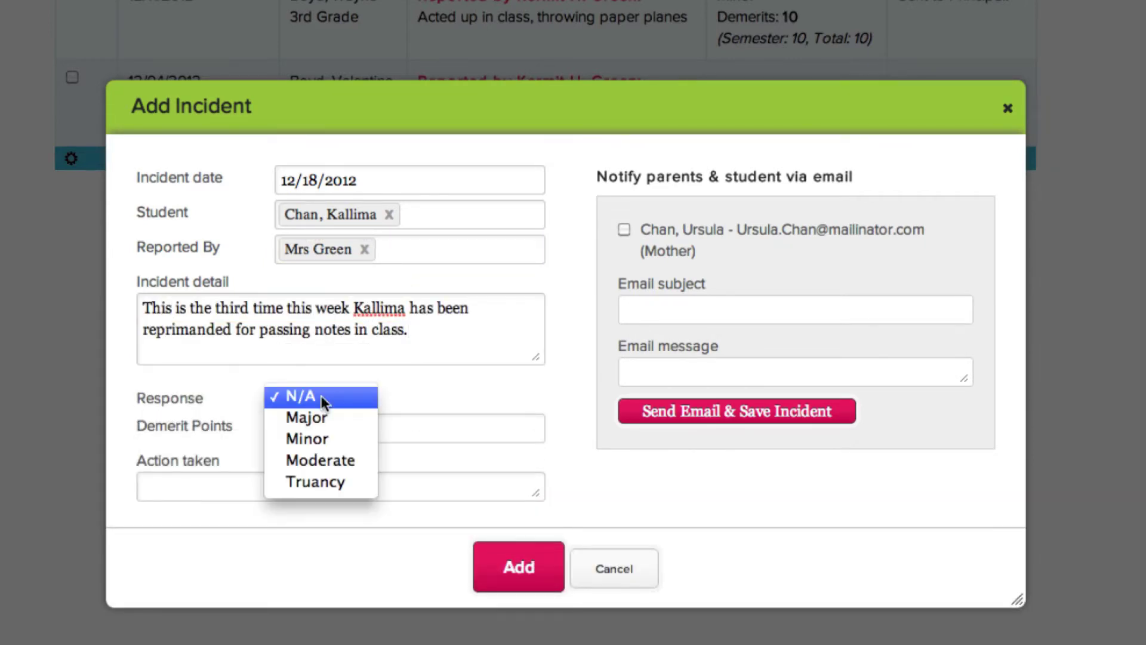
pyautogui.click(329, 416)
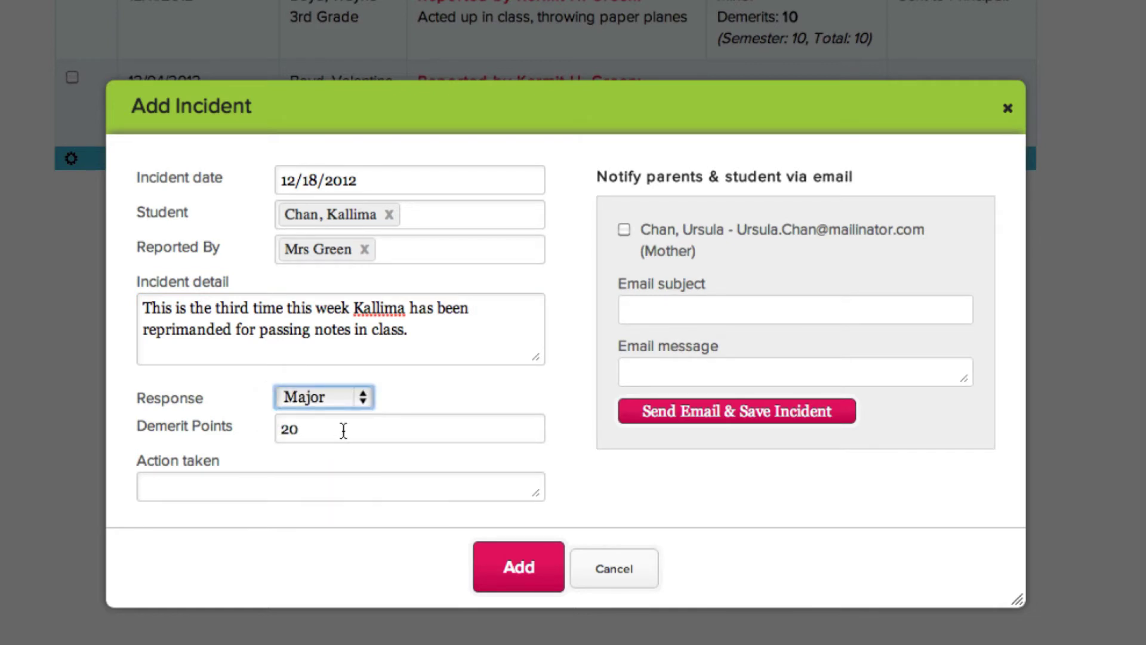
pyautogui.moveTo(343, 430); pyautogui.dragTo(239, 417)
pyautogui.write('25')
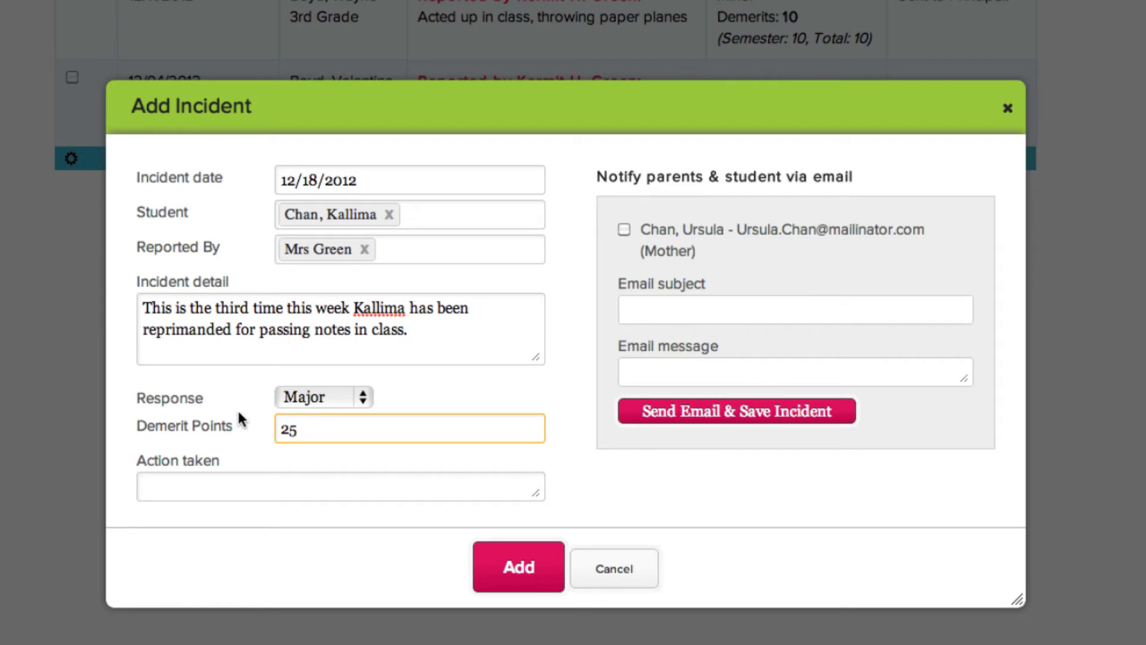
pyautogui.click(272, 482)
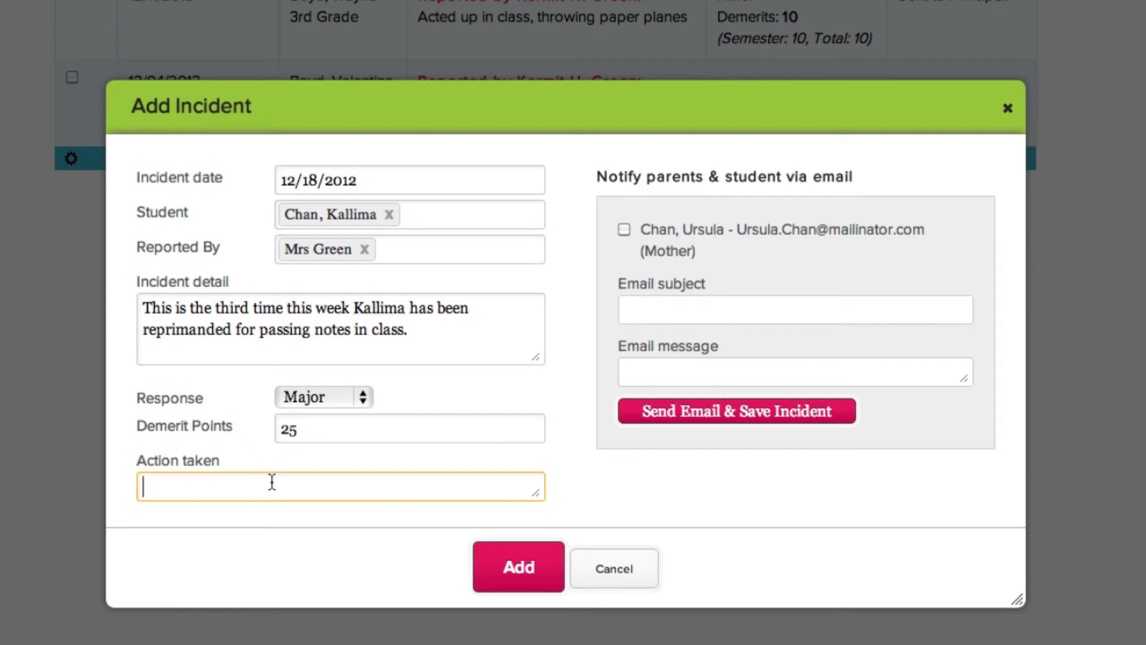
pyautogui.write('I sent a letter home with Kallima that needs to be signed')
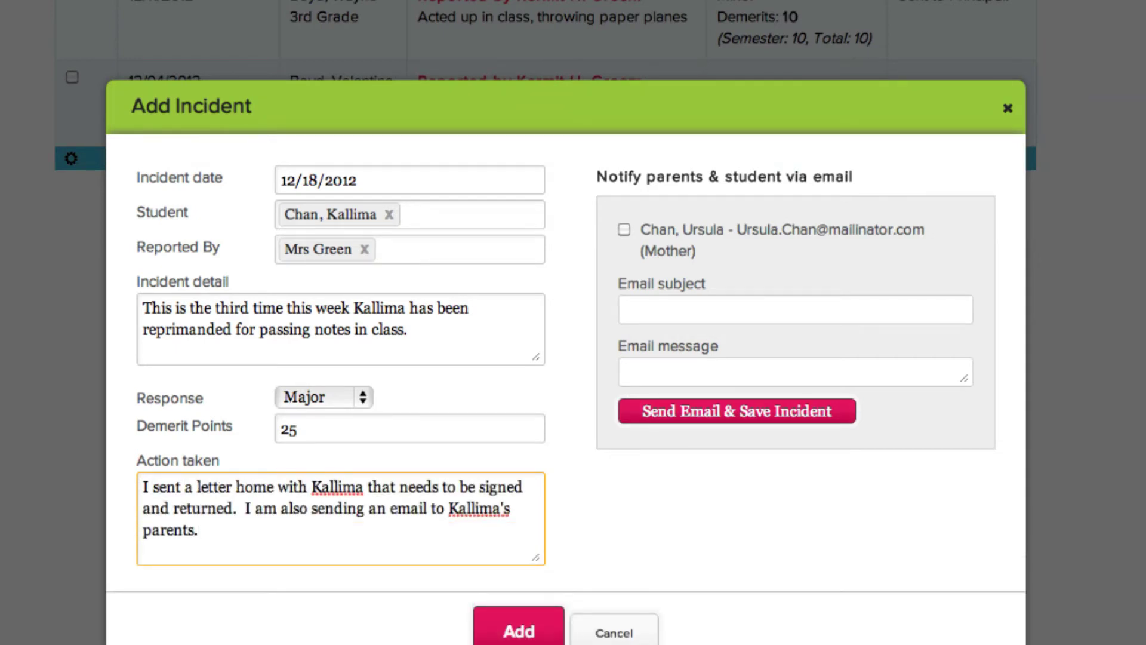
# Step: Notify the student's mother with subject 'Incident in the classroom' and a note-passing message
pyautogui.click(623, 231)
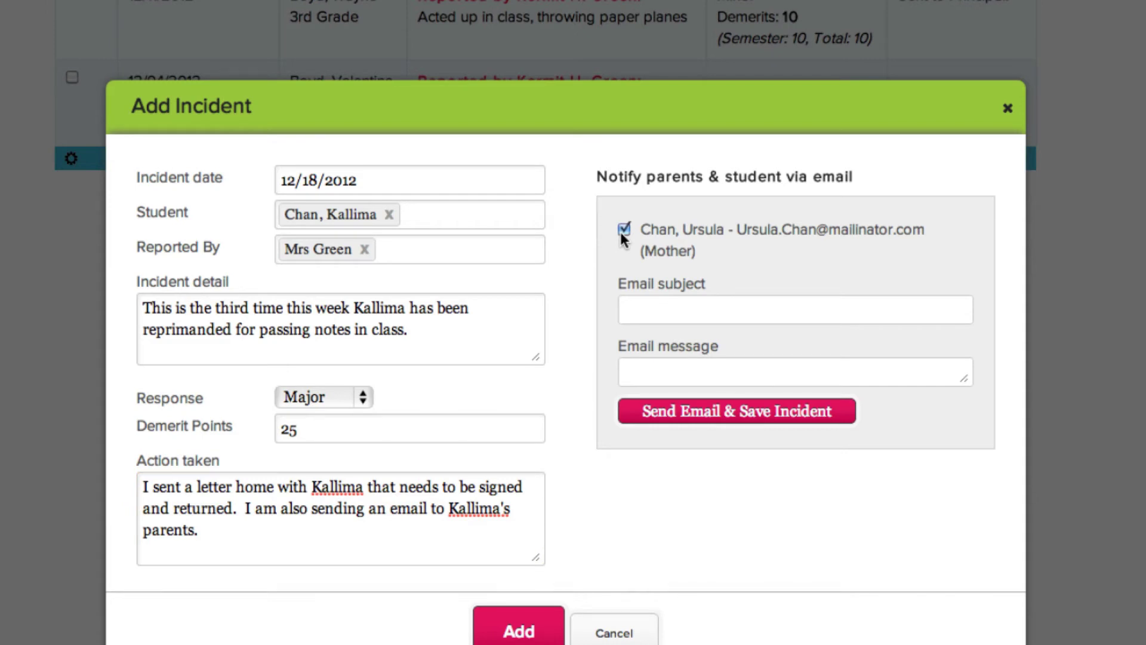
pyautogui.click(763, 310)
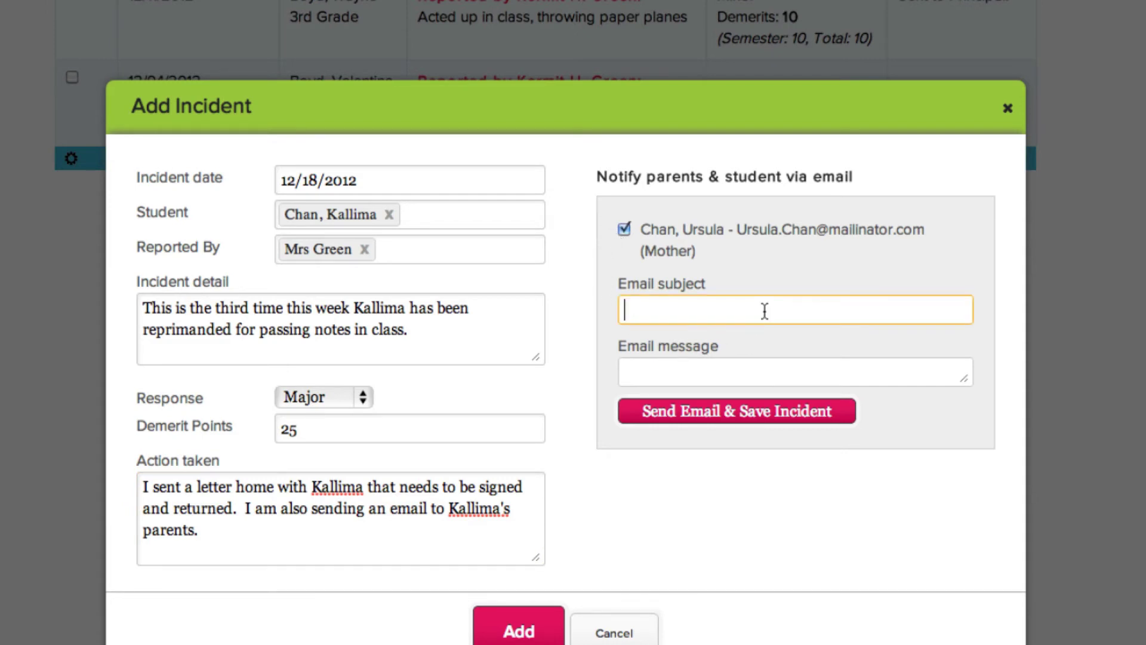
pyautogui.write('In')
pyautogui.write('cident in the classroom')
pyautogui.press('Tab')
pyautogui.write('This is to inform you that Kallima has been passing notes in class.')
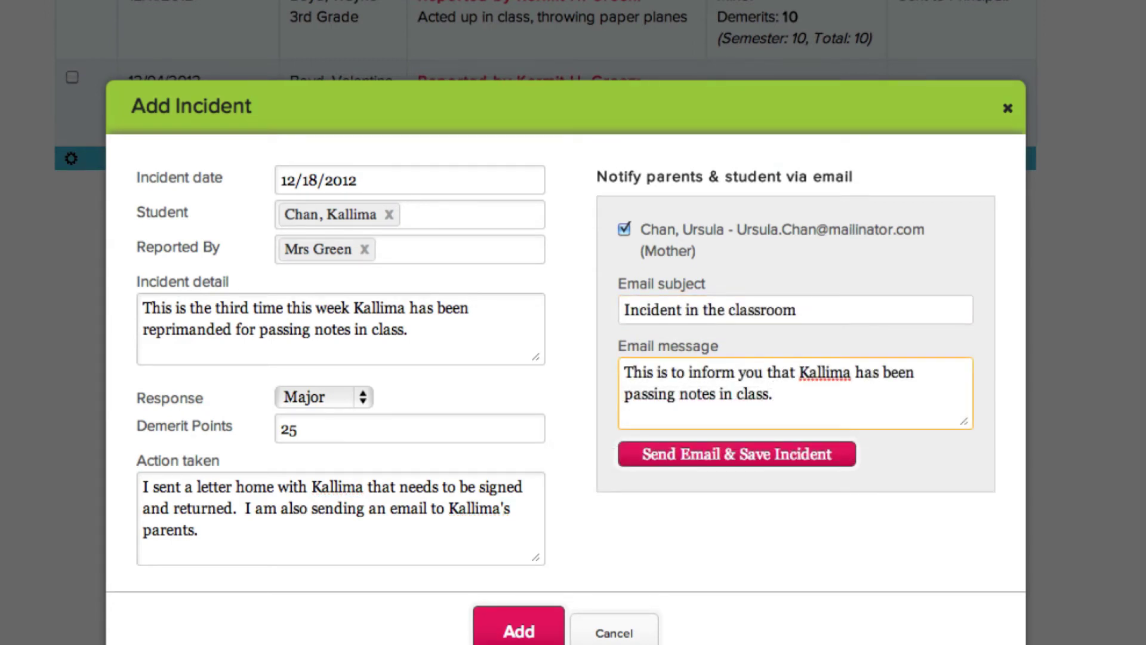
# Step: Save the new incident with its email, delete the 12/04/2012 incident, and open the 12/11/2012 one
pyautogui.click(690, 469)
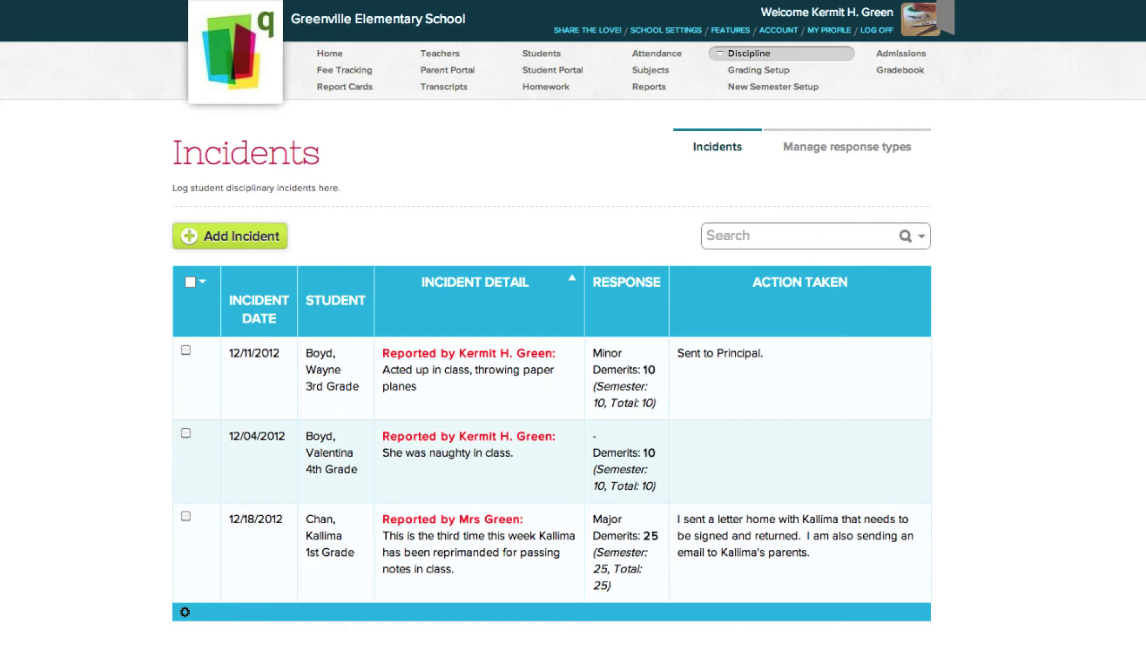
pyautogui.click(186, 435)
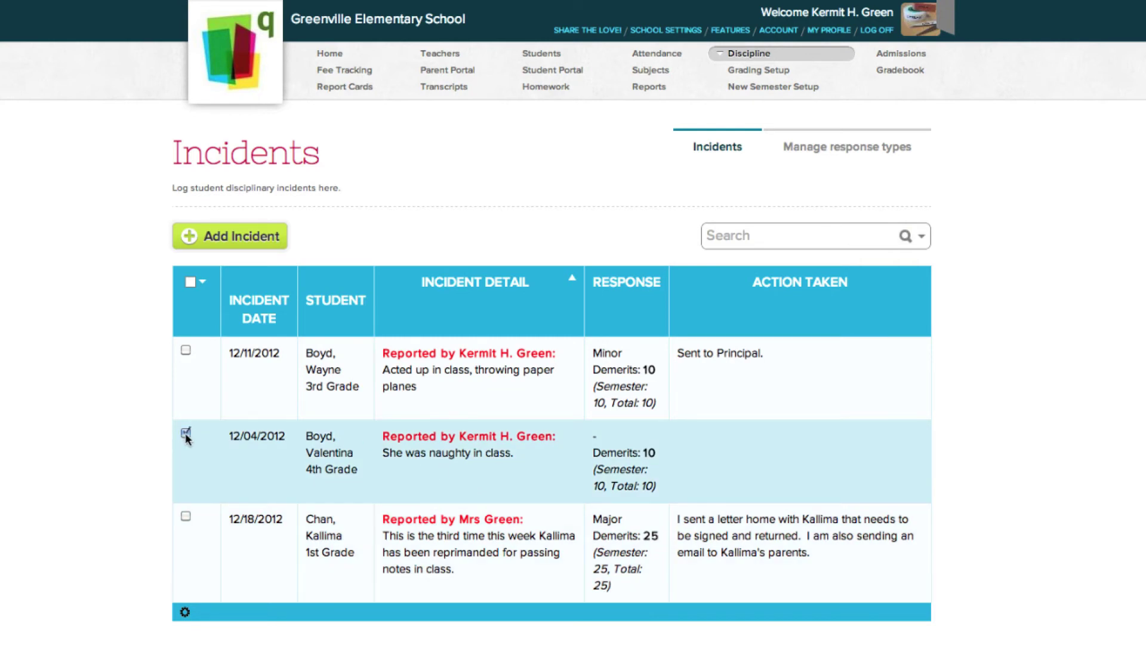
pyautogui.click(203, 283)
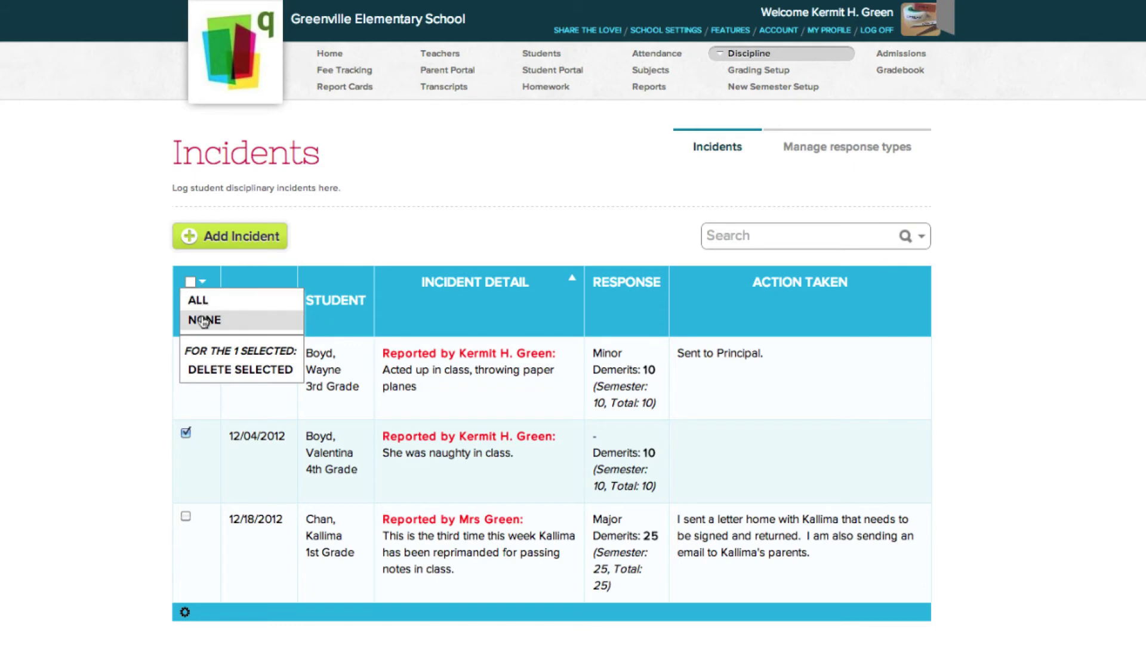
pyautogui.click(206, 380)
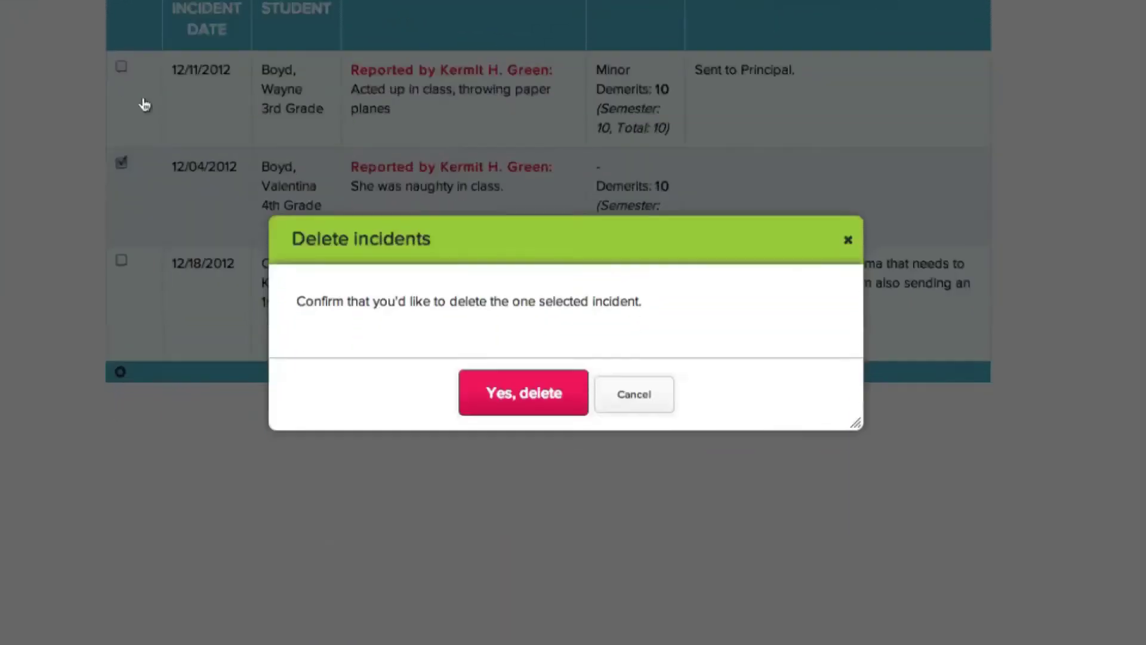
pyautogui.click(553, 416)
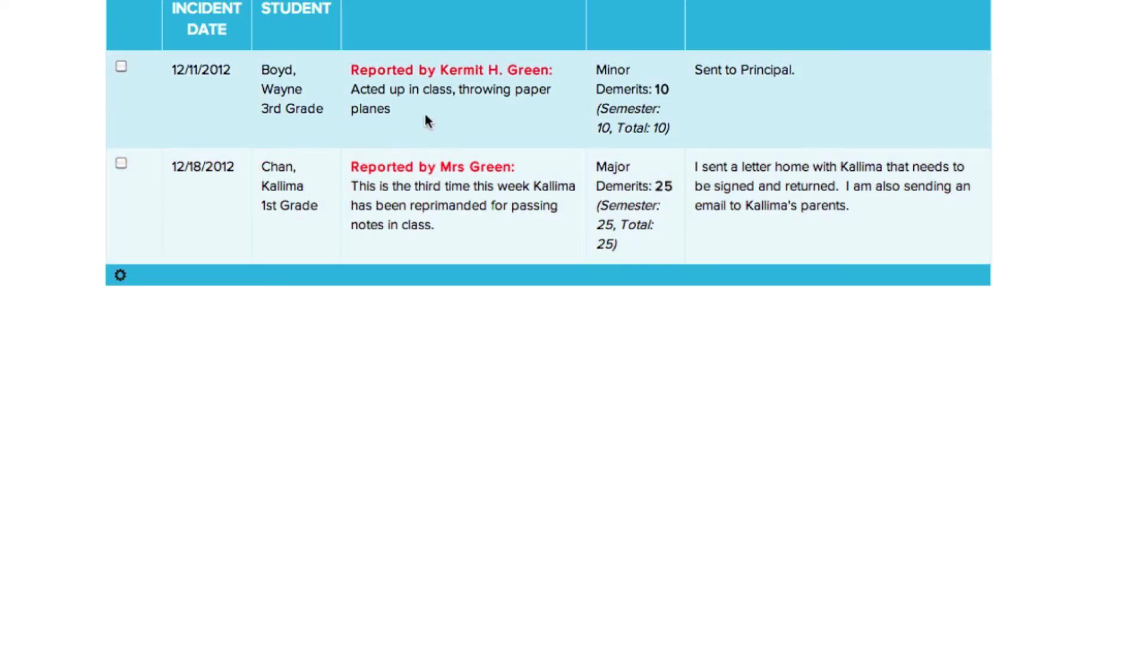
pyautogui.click(425, 111)
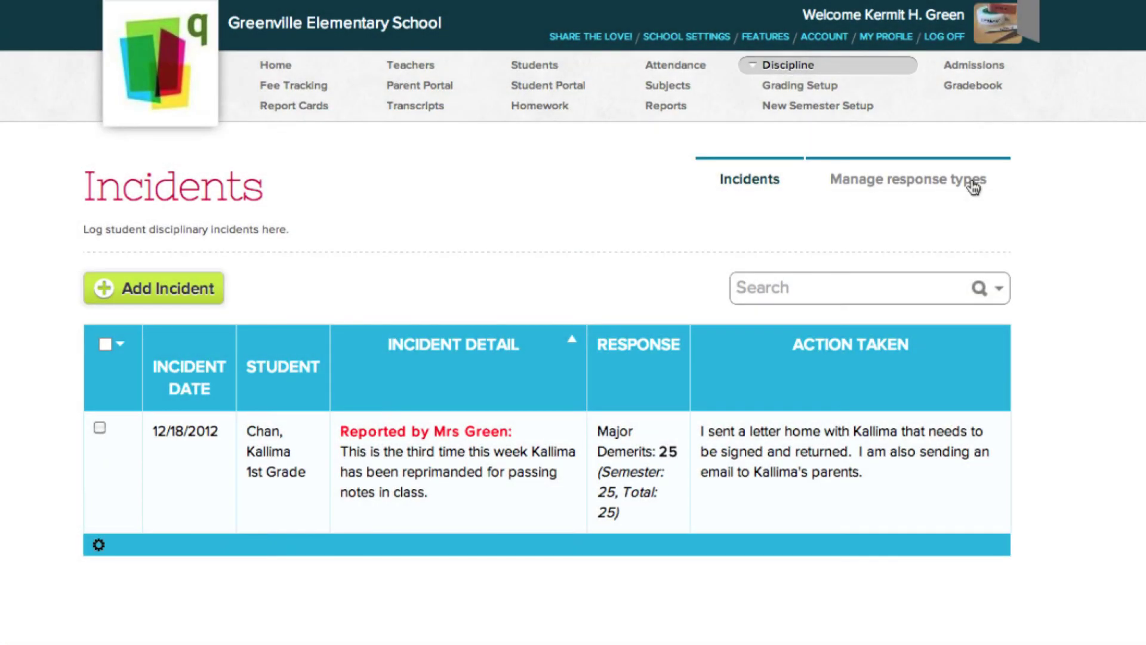
# Step: Show the Manage response types list sorted in reverse, Truancy down to Major
pyautogui.click(974, 187)
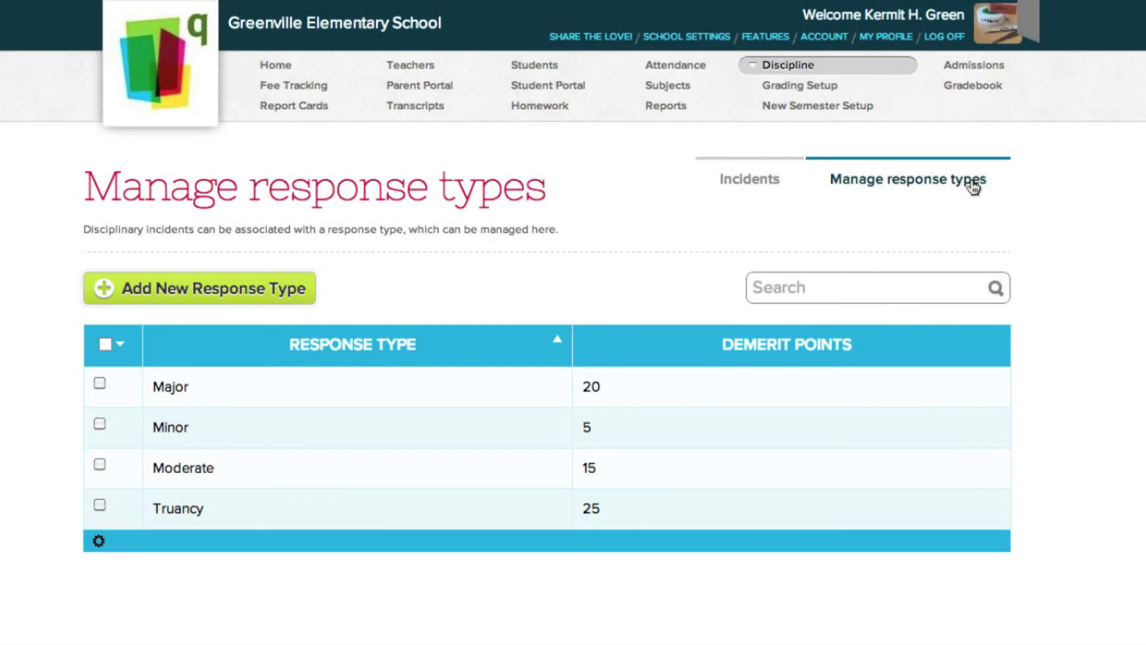
pyautogui.click(436, 367)
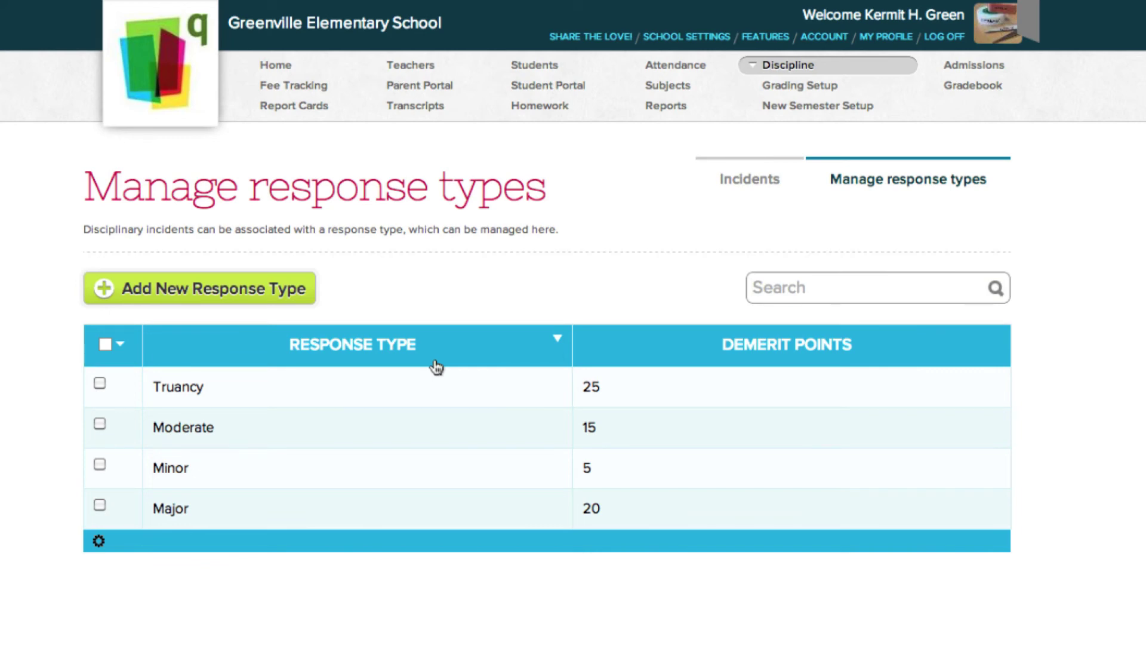
# Step: Change the Major response type's demerit points to 25 and save it
pyautogui.click(412, 517)
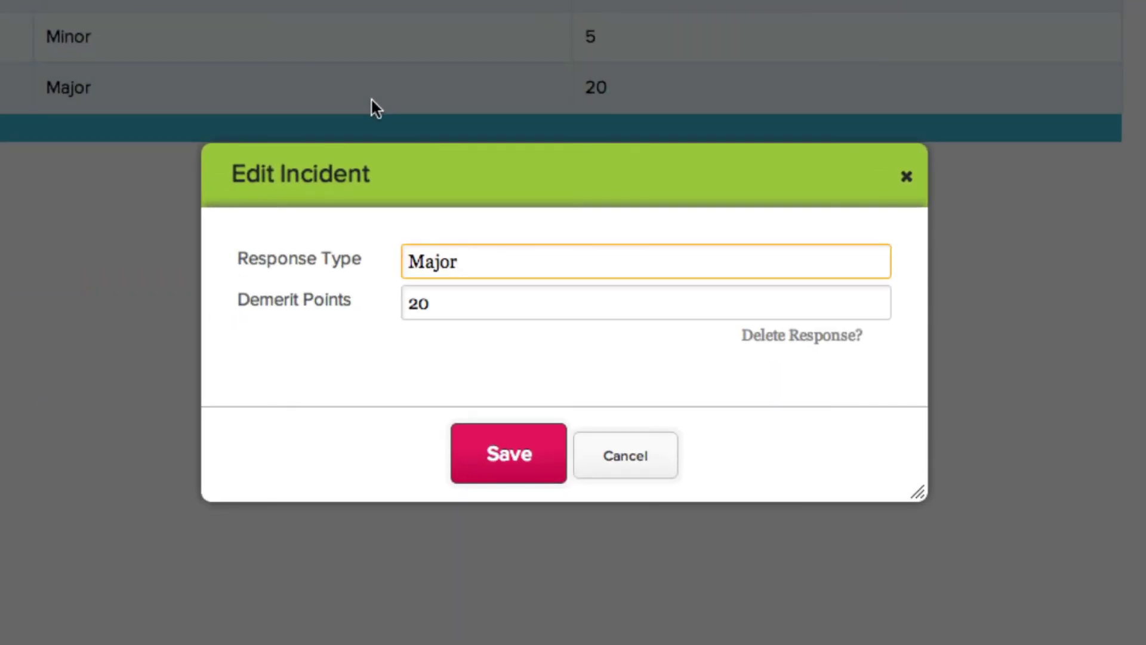
pyautogui.press('Tab')
pyautogui.write('25')
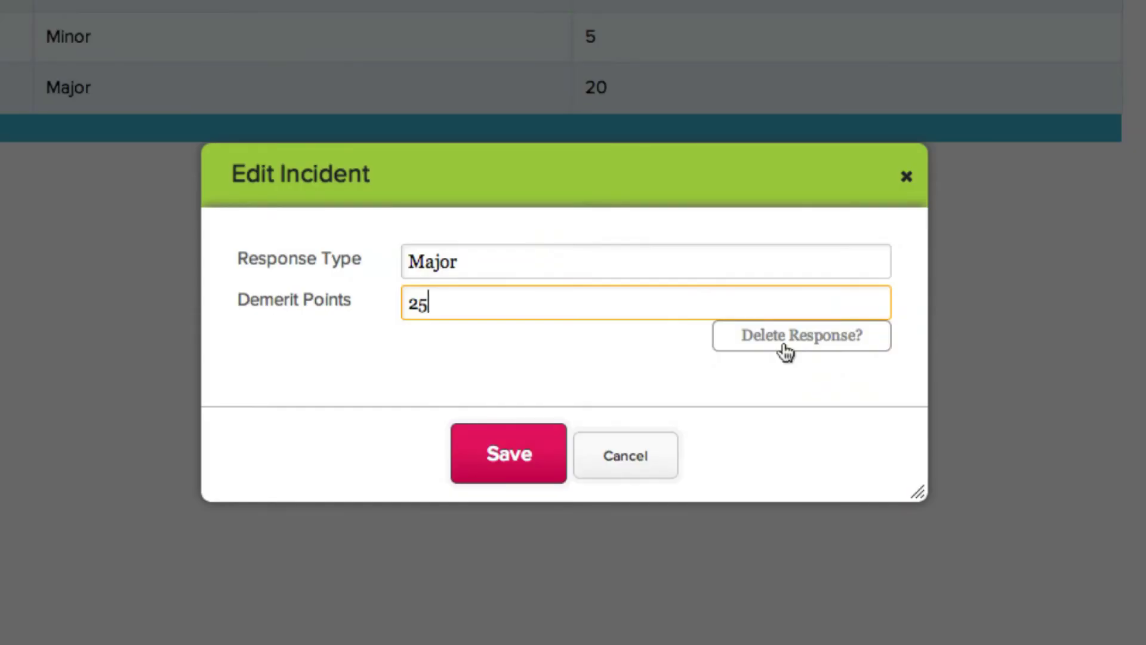
pyautogui.click(507, 478)
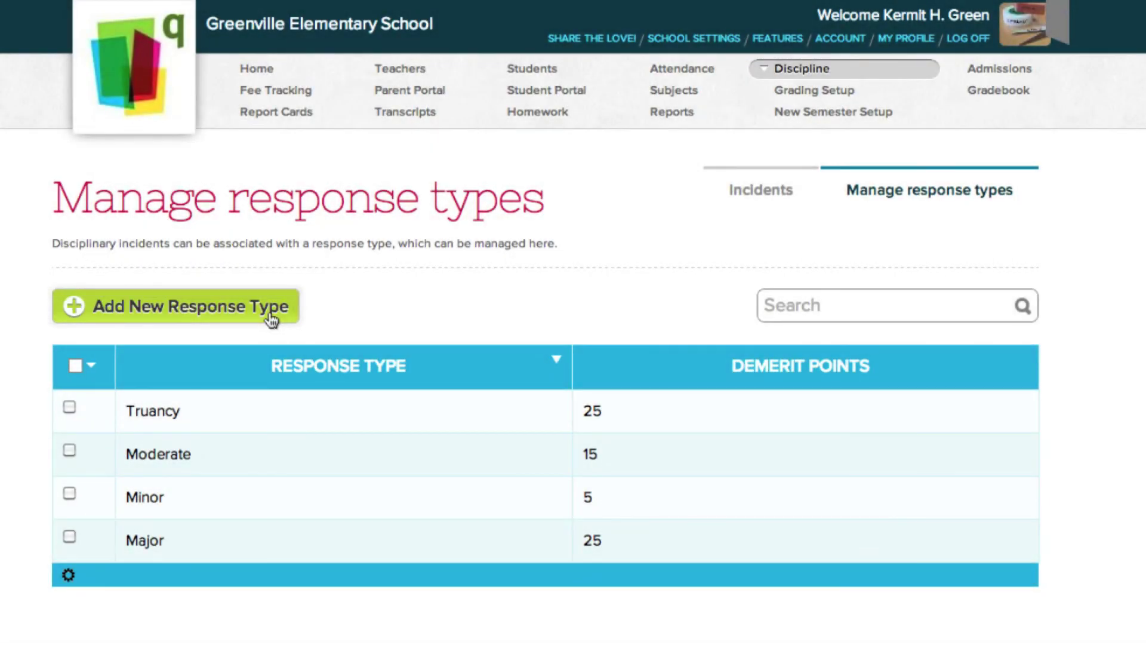
# Step: Add a 'Name Calling' response type with 5 demerit points
pyautogui.click(271, 316)
pyautogui.write('Name Calling')
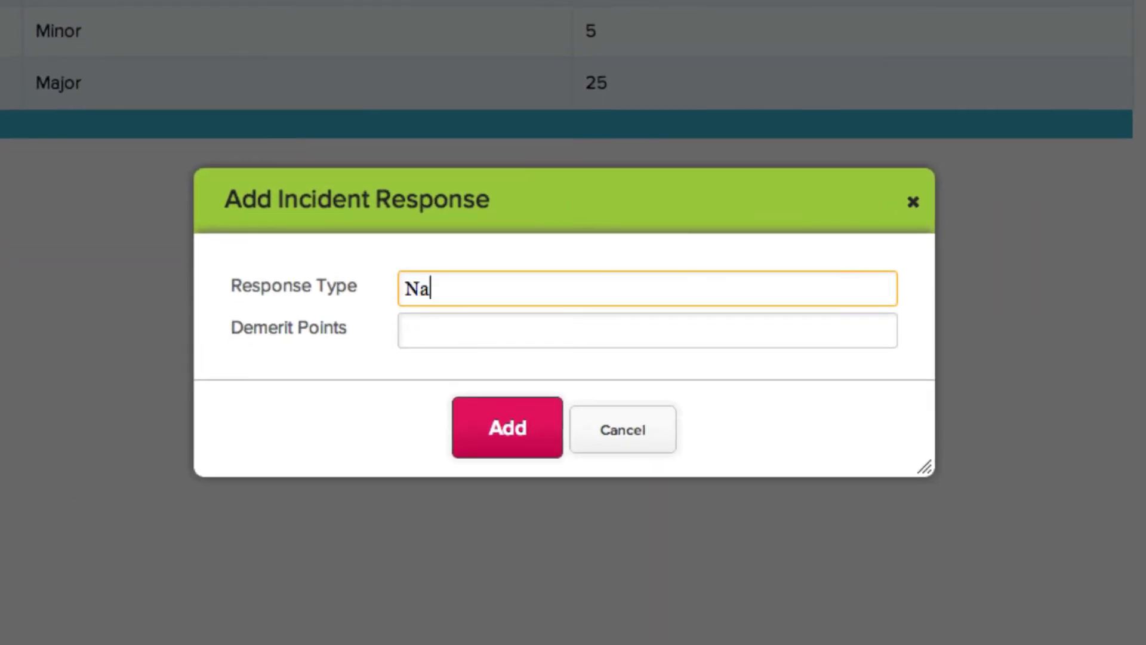
pyautogui.click(484, 338)
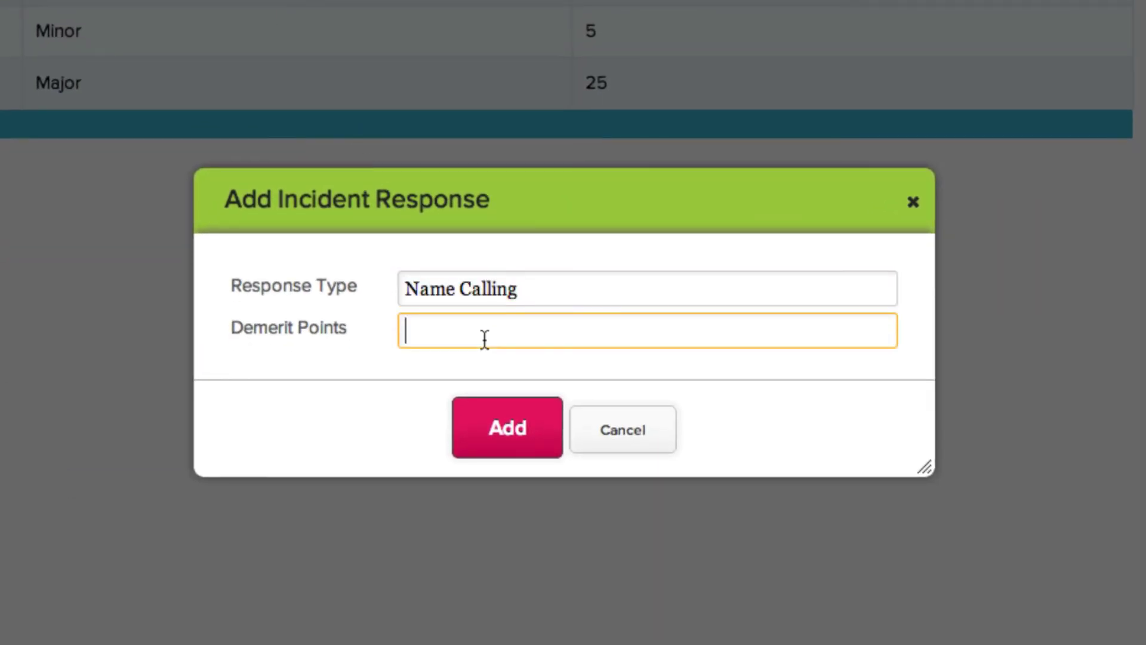
pyautogui.write('5')
pyautogui.click(494, 440)
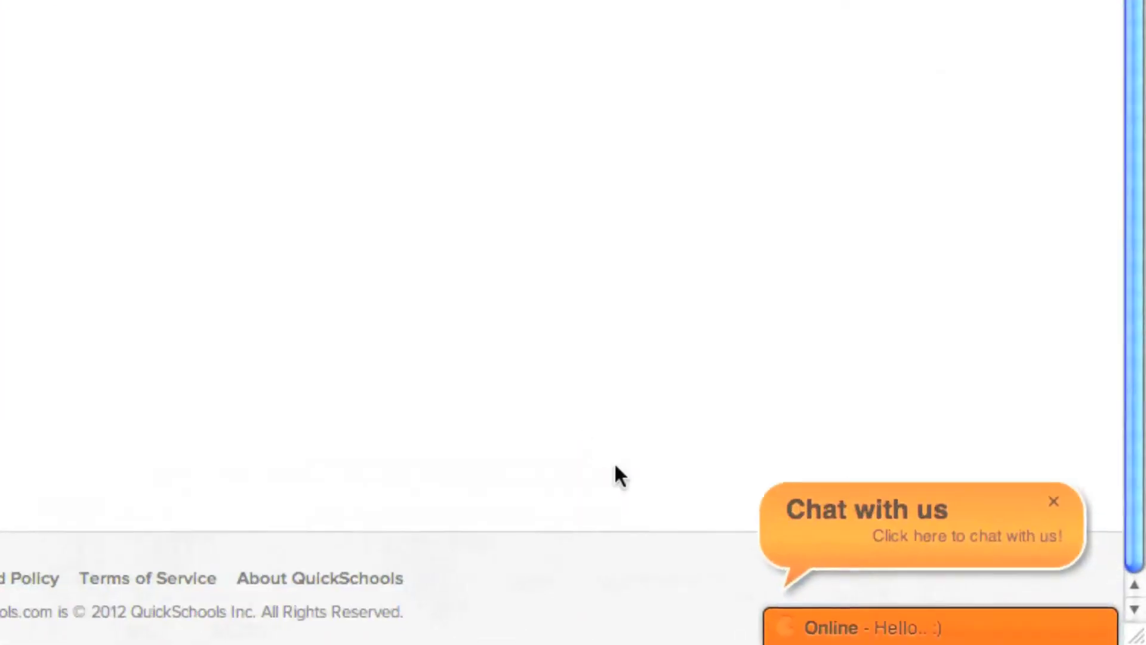
# Step: Send the message 'help' through the Online chat support bar
pyautogui.click(776, 627)
pyautogui.write('help')
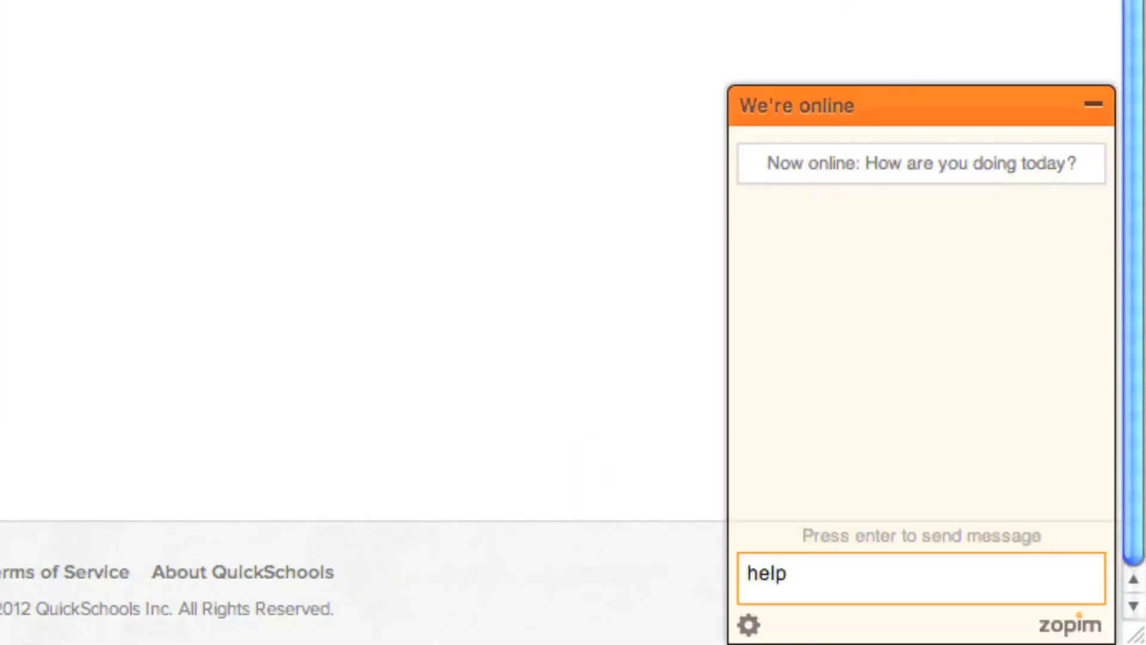
pyautogui.press('Return')
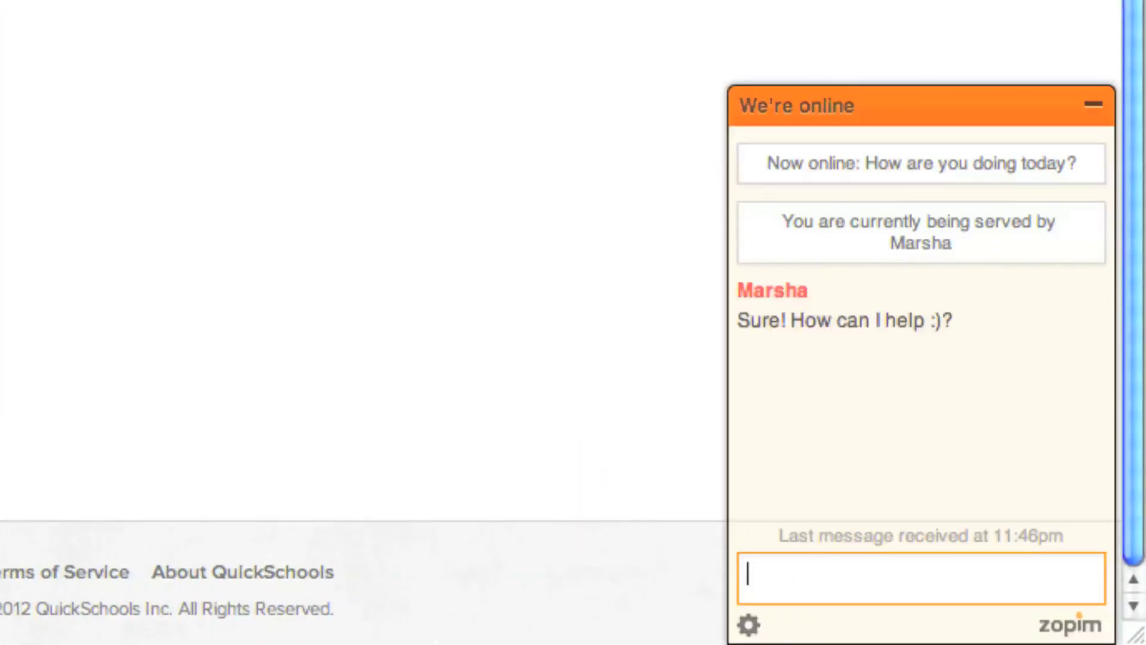